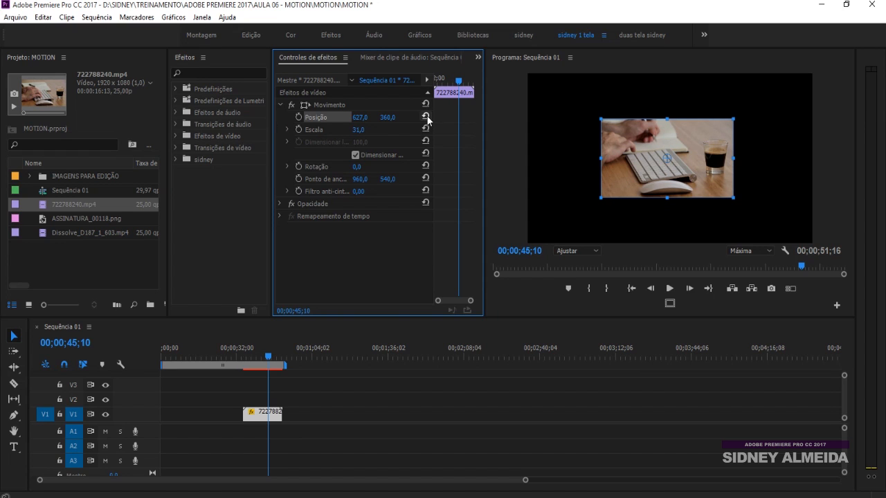
Step: Reset the clip's Position and Scale to their defaults, and set Scale to 35
click(425, 117)
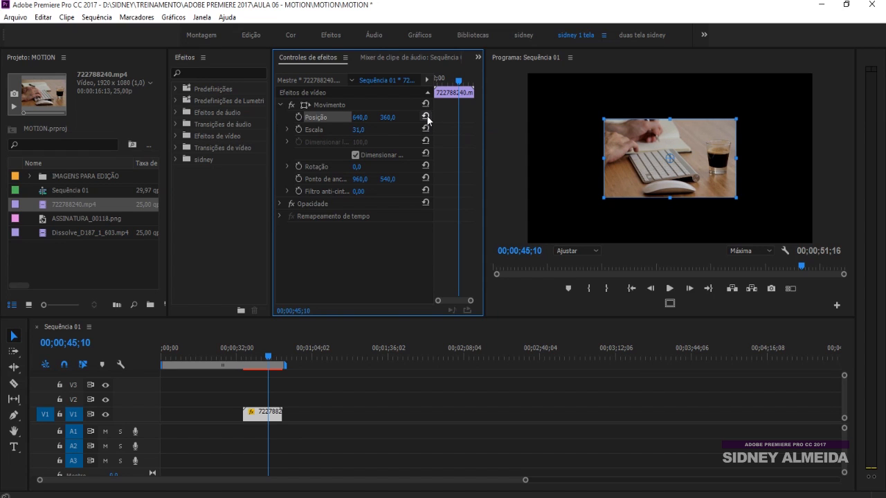
click(425, 128)
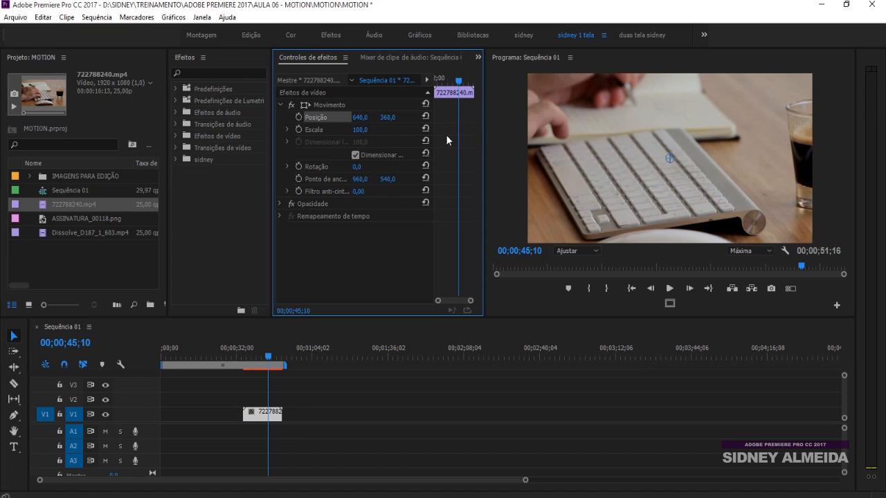
drag(358, 130, 323, 130)
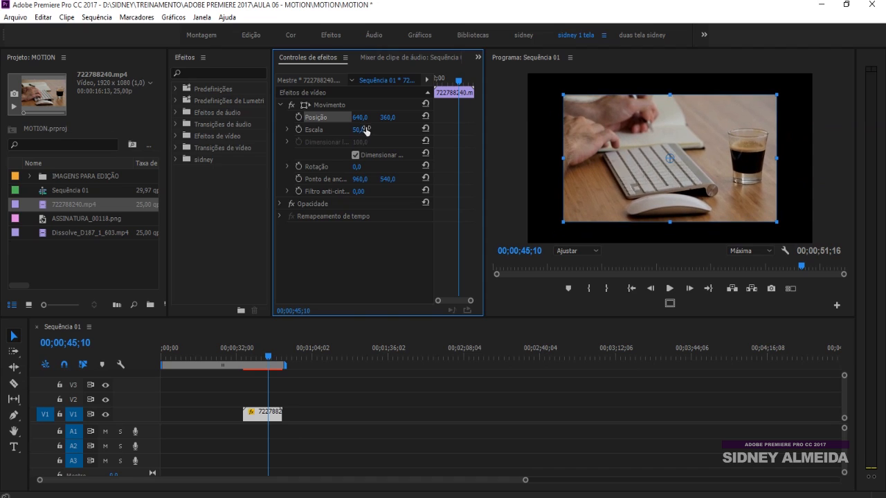
mouse_move(359, 131)
mouse_down()
mouse_move(349, 132)
mouse_move(366, 132)
mouse_up()
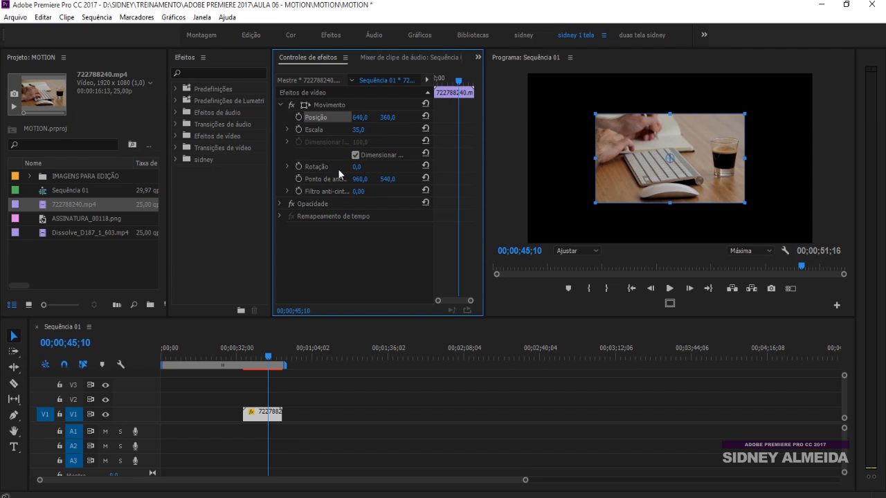
Step: Widen the effect controls area and enlarge its keyframe timeline
drag(273, 145, 227, 145)
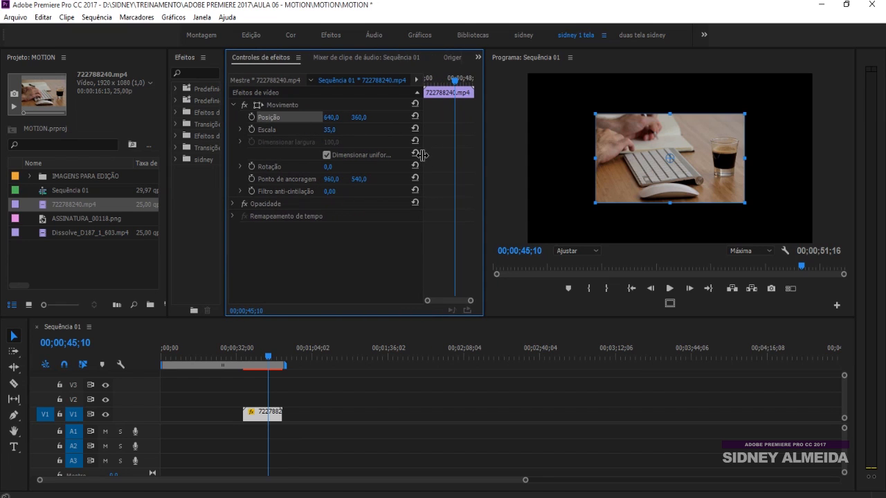
drag(422, 154, 404, 157)
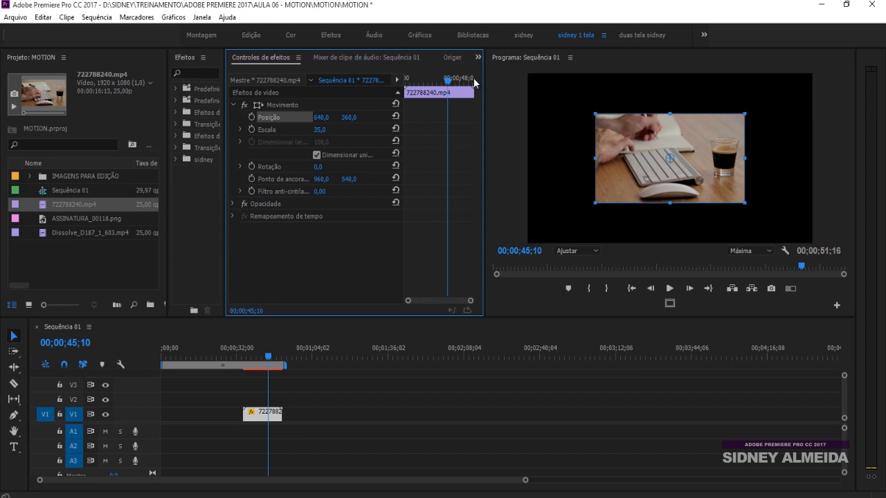
Step: Animate the clip's horizontal Position from 640 at 00;00;40;00 to 754 at 00;00;46;17, and scrub through the movement
drag(447, 83, 424, 81)
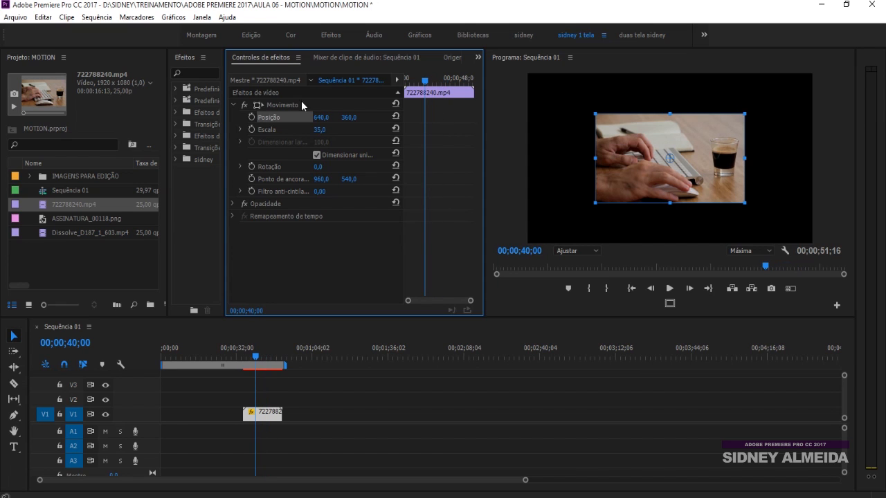
click(251, 117)
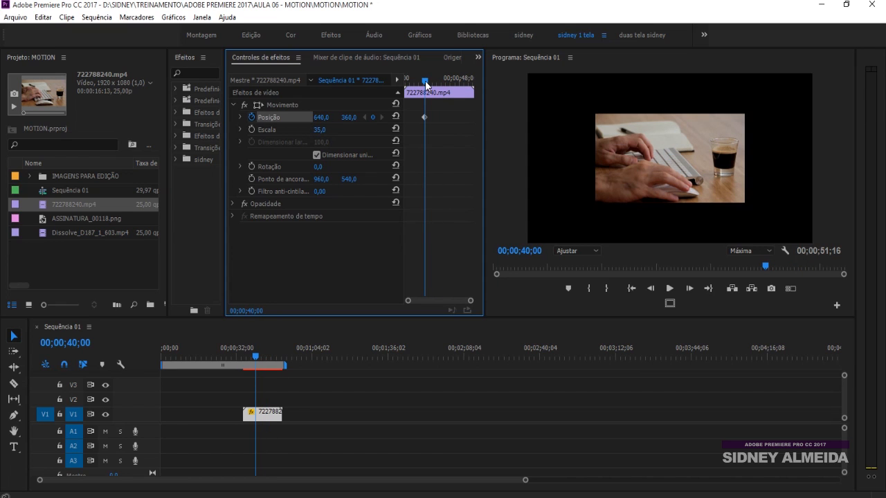
click(424, 117)
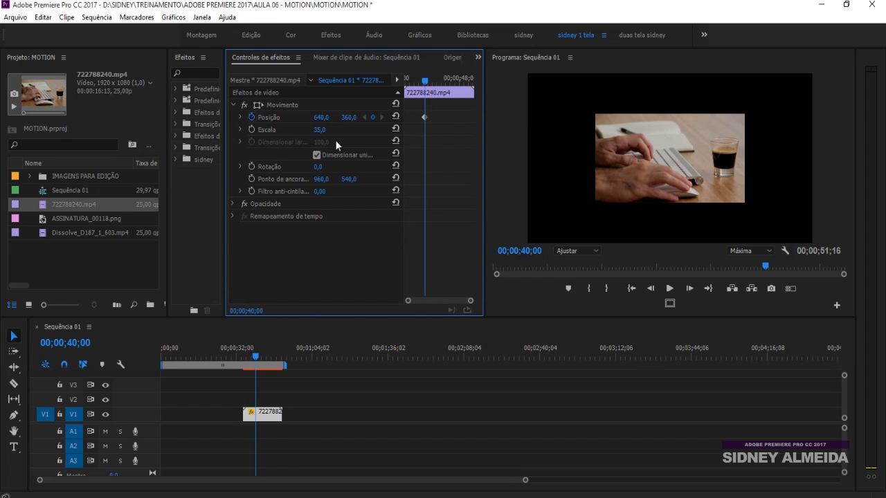
drag(428, 85, 453, 75)
drag(321, 118, 357, 125)
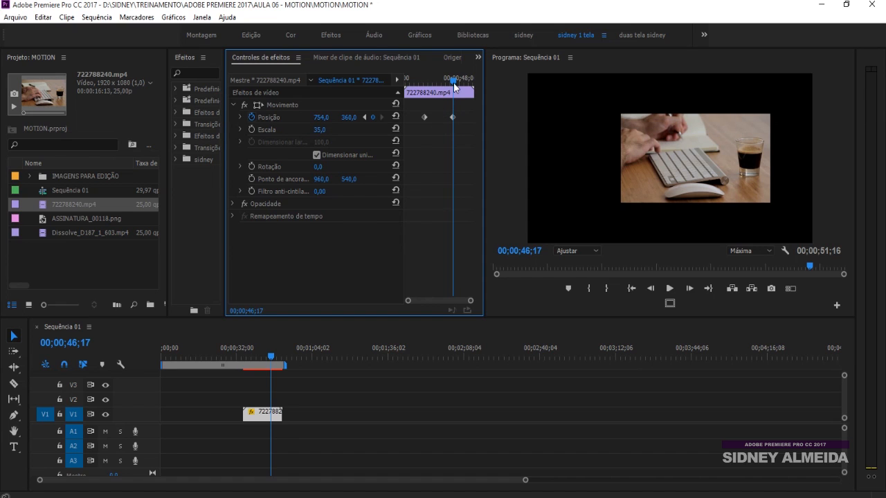
drag(453, 79, 423, 78)
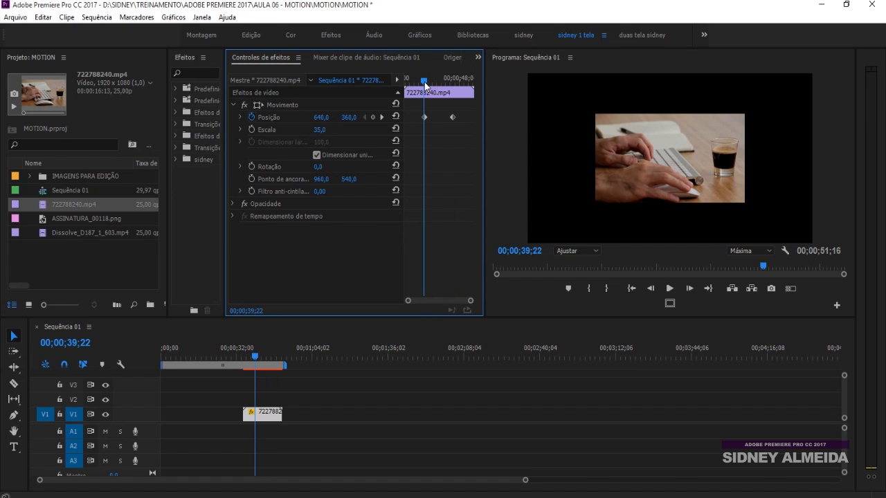
mouse_move(424, 83)
mouse_down()
mouse_move(454, 82)
mouse_move(431, 84)
mouse_move(452, 76)
mouse_move(439, 80)
mouse_up()
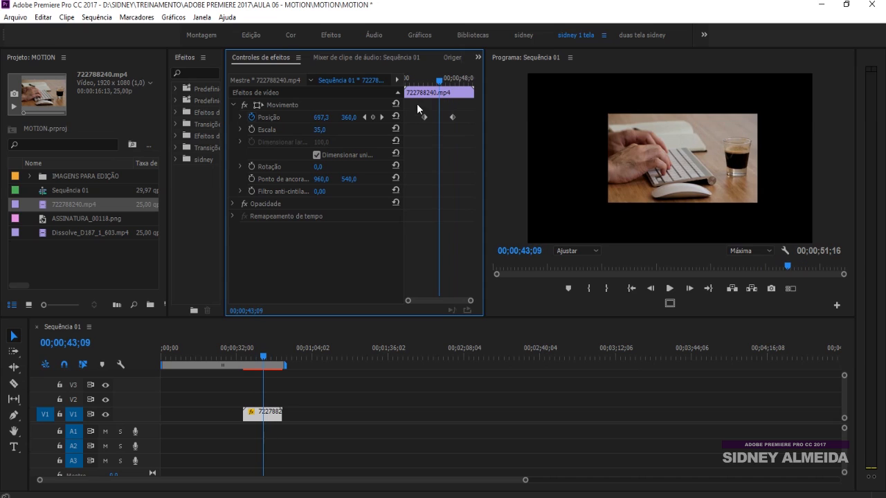
Step: Move the two Position keyframes to the clip's start and end, and scrub through the slower movement
drag(425, 116, 410, 119)
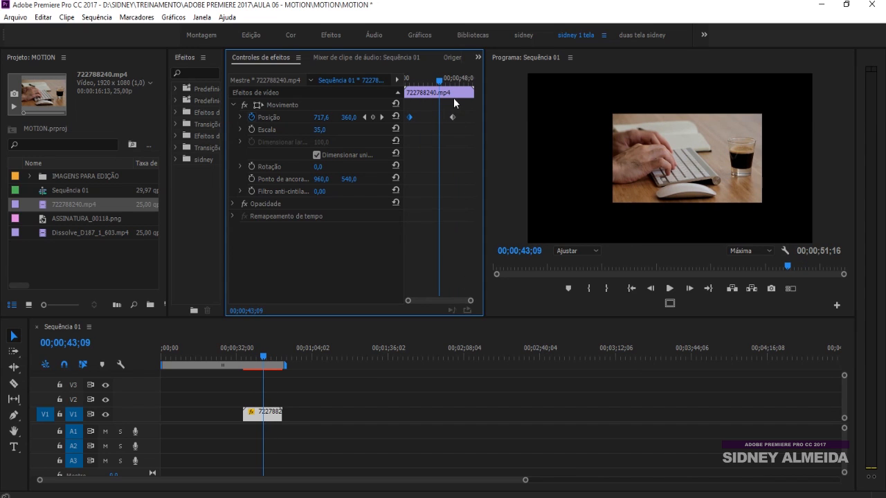
drag(452, 117, 477, 118)
drag(412, 79, 433, 79)
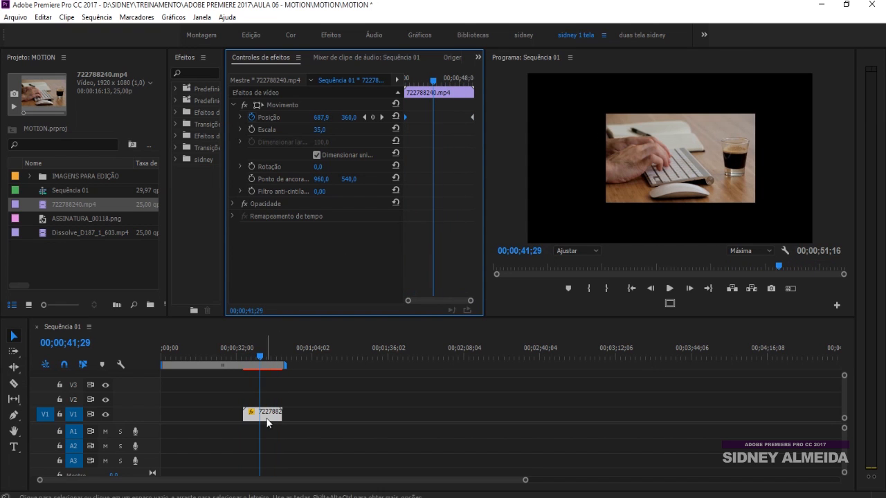
Step: Apply dissolve transitions at both ends of the clip on V1 and play it from its start
click(253, 435)
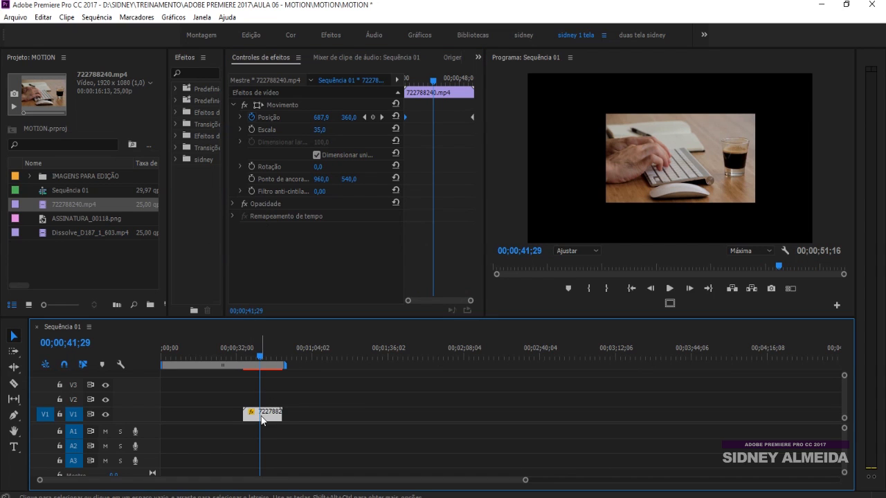
drag(257, 419, 266, 417)
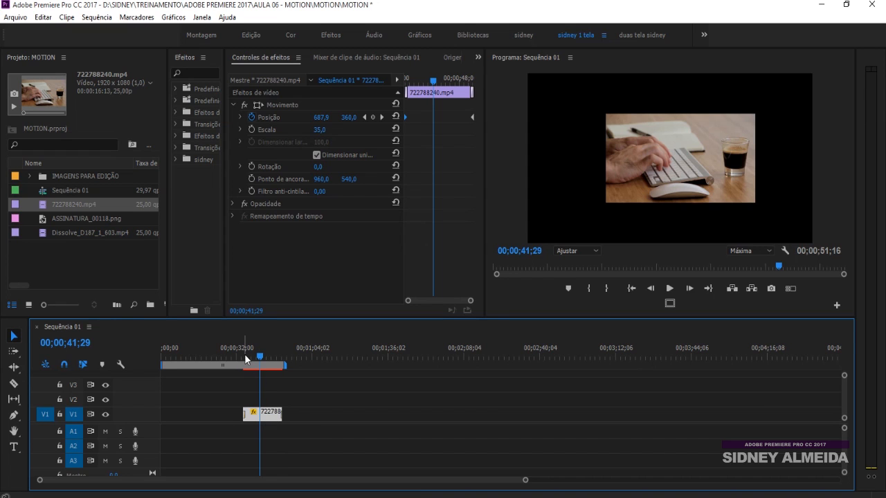
click(244, 358)
key(space)
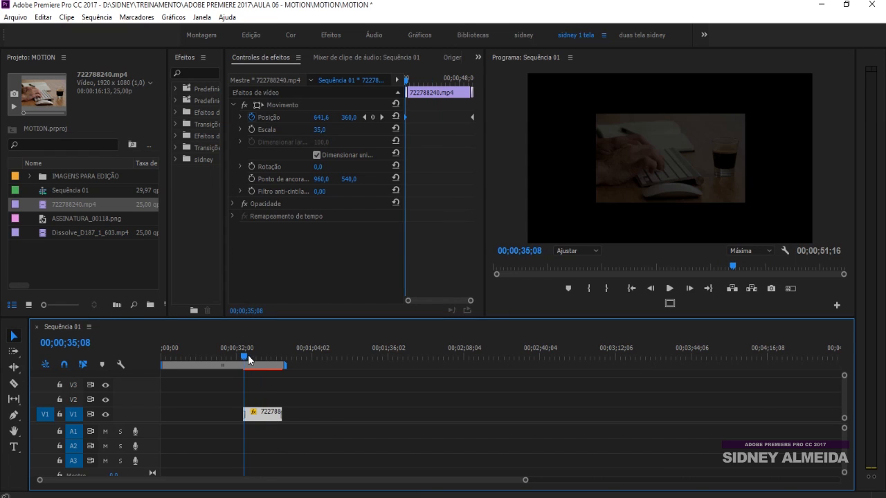
key(equal)
key(equal)
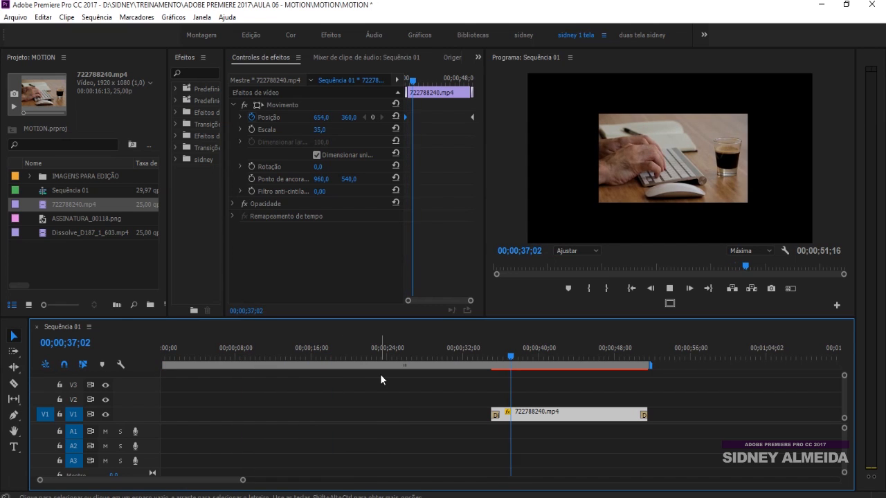
key(space)
Step: Move the last Position keyframe earlier, to about 00;00;40;27, and play the faster movement from the clip's start
drag(470, 117, 440, 119)
click(491, 357)
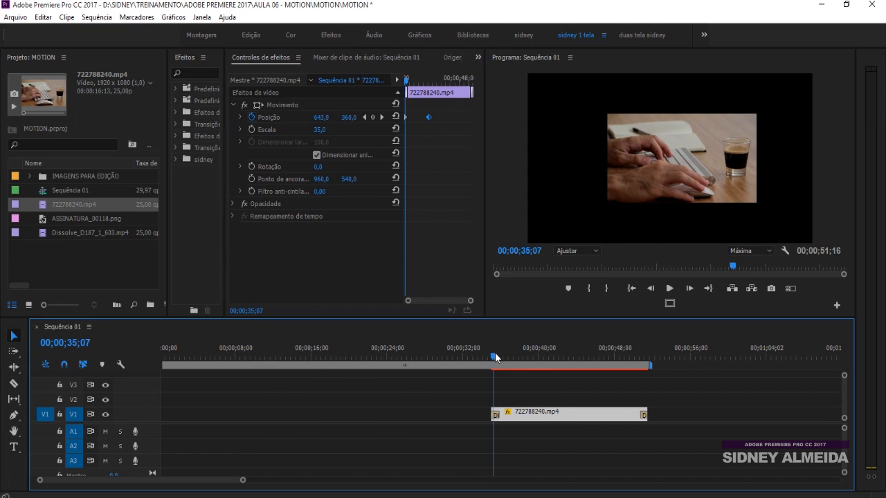
key(space)
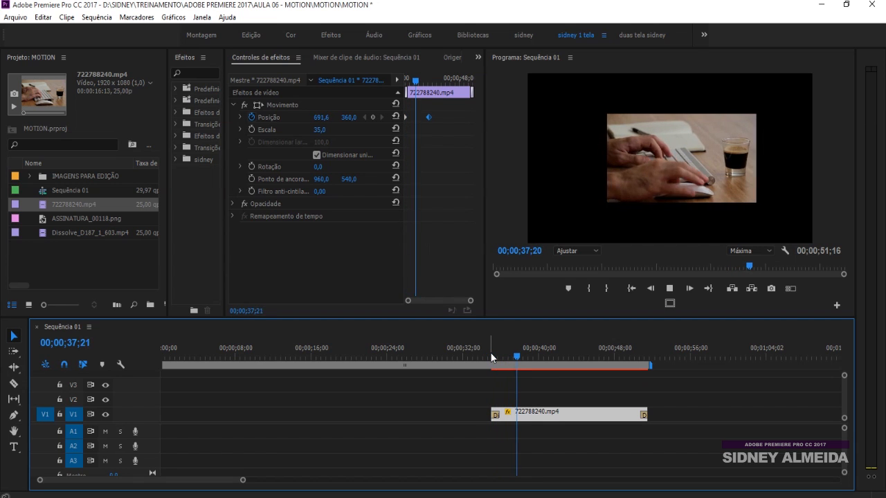
key(space)
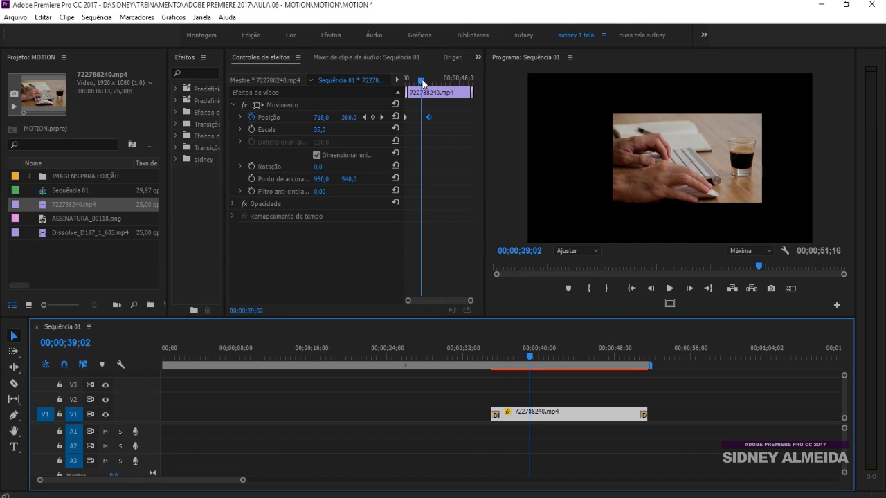
Step: Set the horizontal Position to 839 at the last Position keyframe and play the result
drag(422, 80, 429, 81)
drag(321, 118, 365, 116)
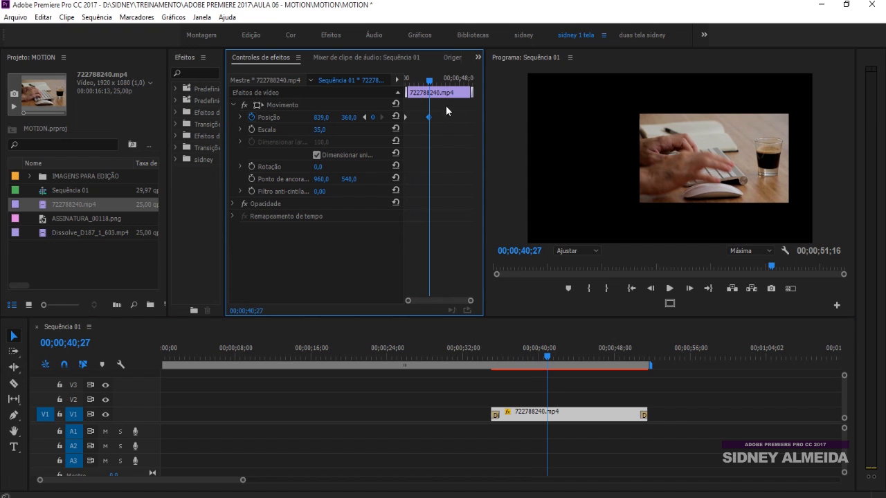
click(502, 359)
key(space)
key(space)
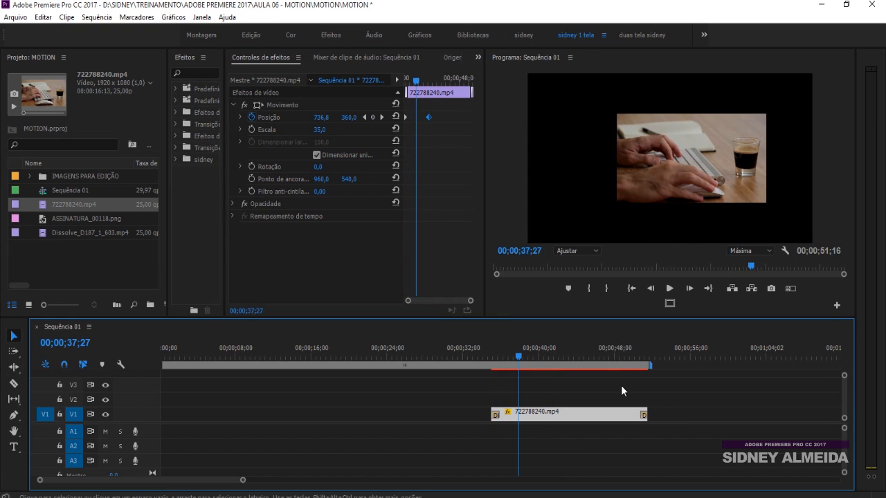
Step: Animate Scale from 35 at the clip's start to 85 at 00;00;38;17, and play the clip
drag(415, 80, 409, 82)
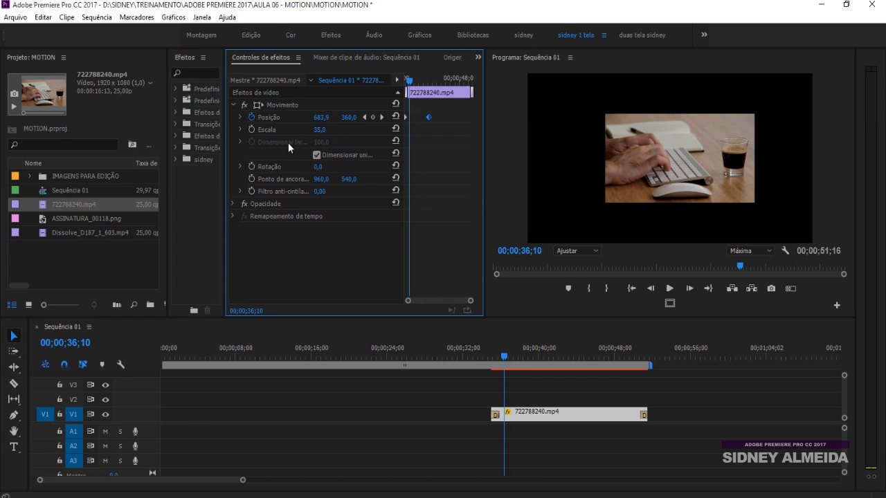
click(252, 129)
drag(411, 83, 420, 83)
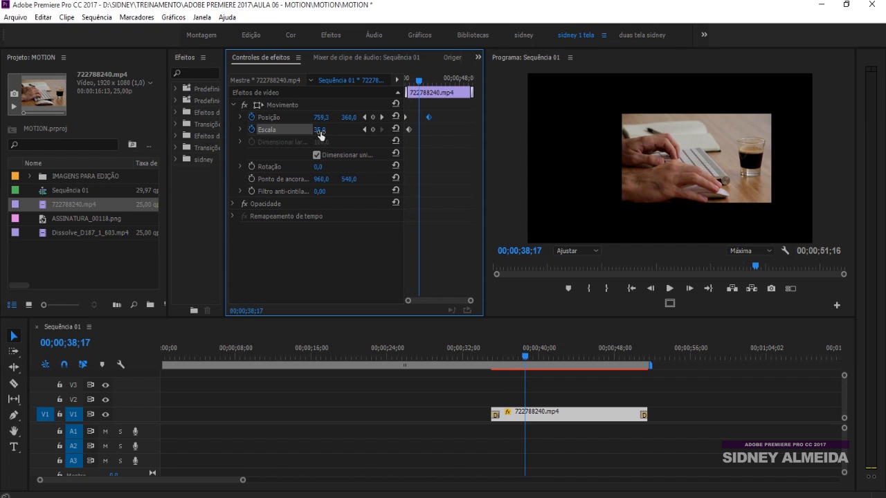
drag(319, 129, 353, 129)
drag(409, 130, 406, 130)
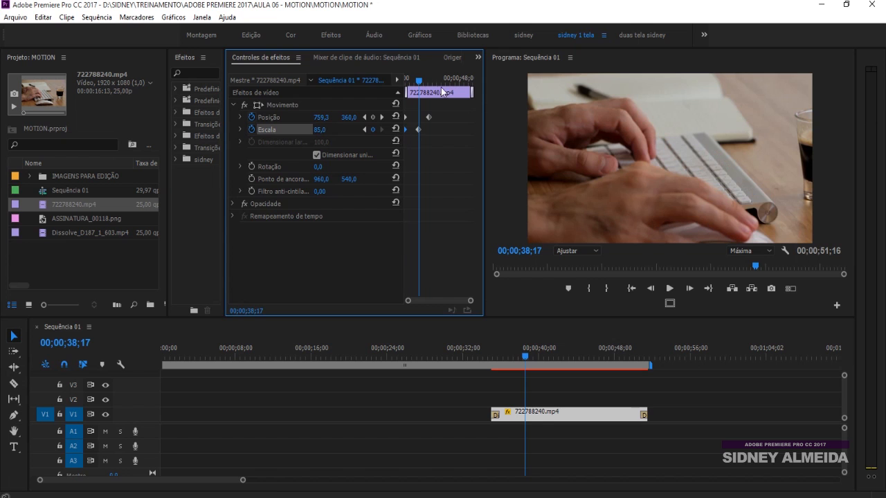
click(490, 353)
key(space)
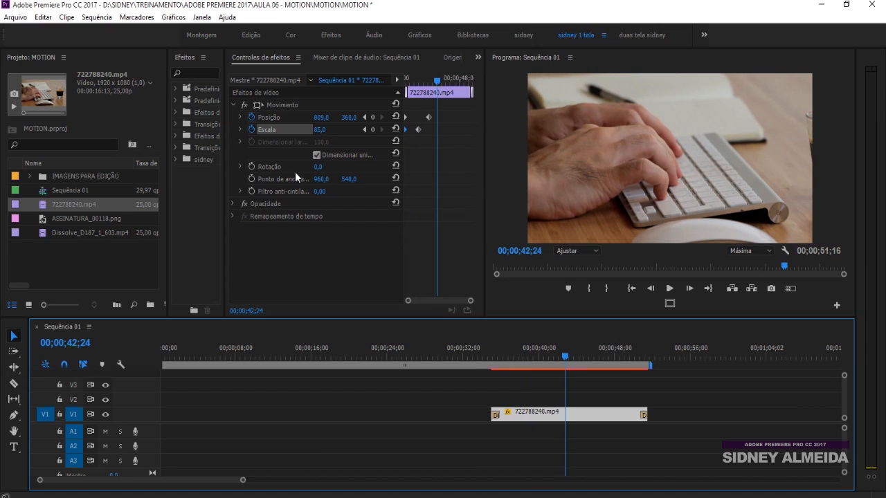
Step: Delete all Position and Scale keyframes, disable their animation, and return the clip to Position 640, 360 with Scale 47
mouse_move(318, 167)
mouse_down()
mouse_move(330, 168)
mouse_move(316, 167)
mouse_up()
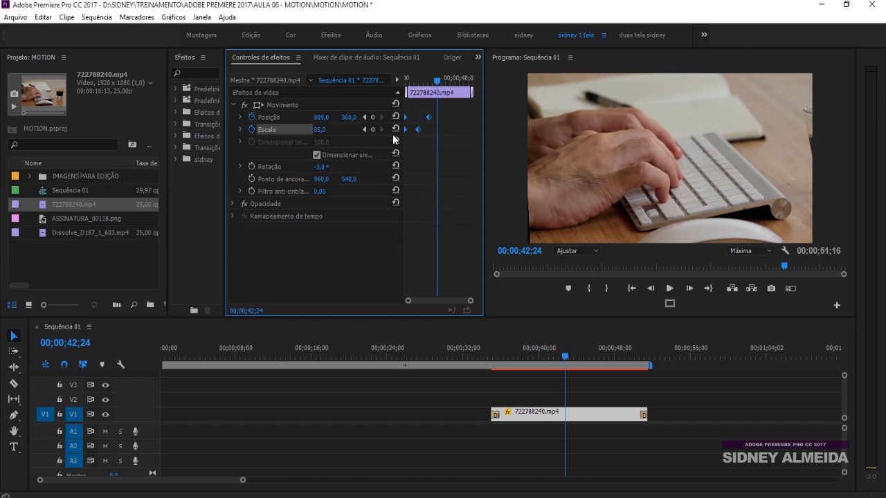
key(Delete)
click(252, 130)
click(251, 117)
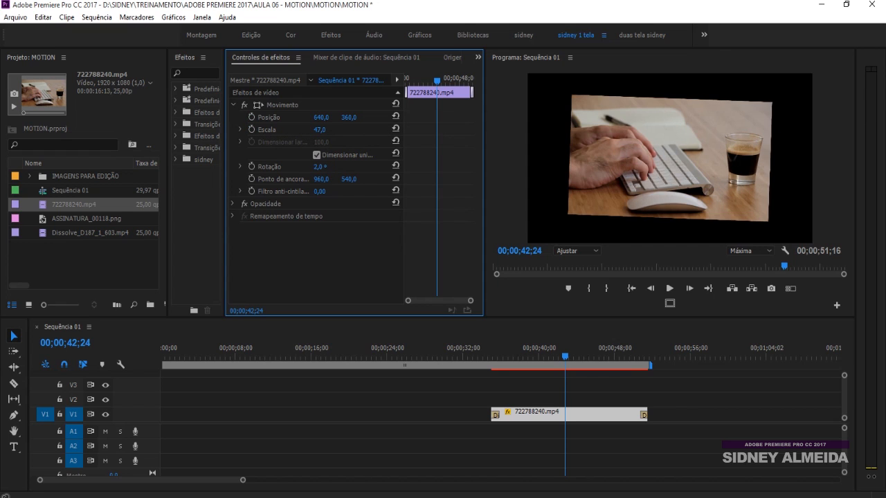
Step: Animate Rotation from -6° at 00;00;42;24 to 10° at 00;00;47;26
drag(323, 166, 316, 167)
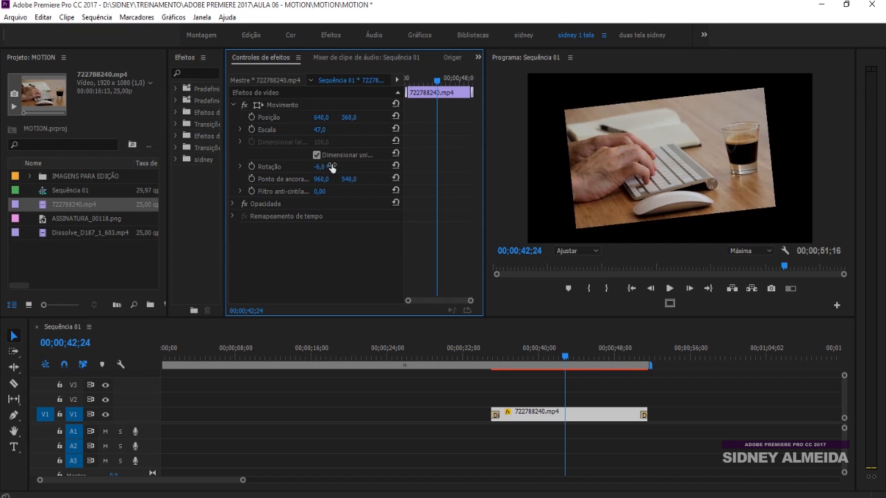
click(252, 166)
drag(440, 78, 460, 78)
drag(316, 168, 373, 168)
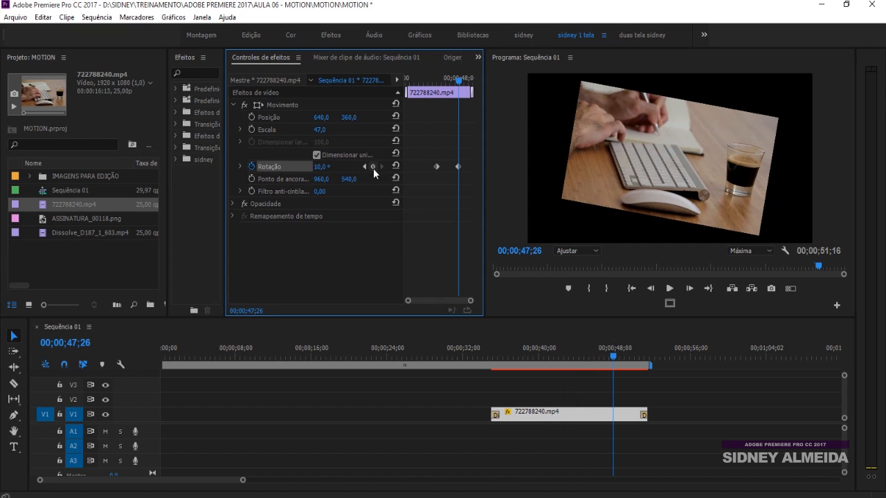
Step: Set Scale to 81 and play the rotation animation between its two keyframes
click(438, 81)
drag(317, 130, 327, 130)
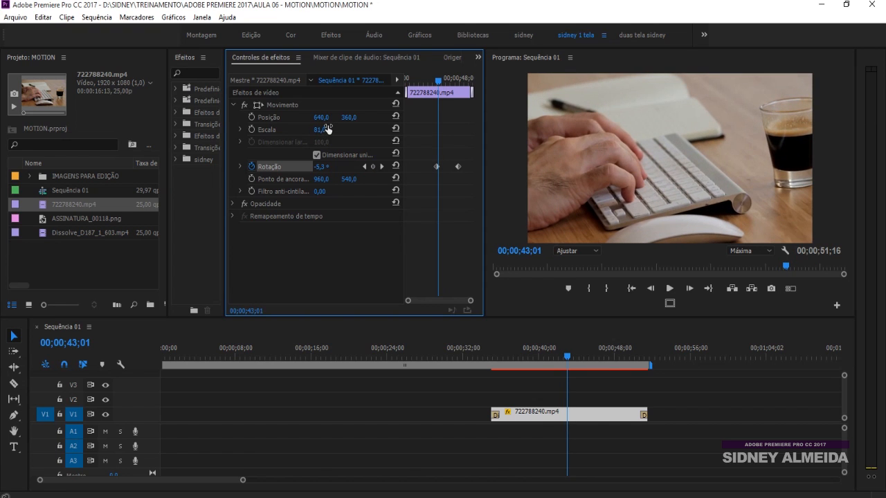
key(space)
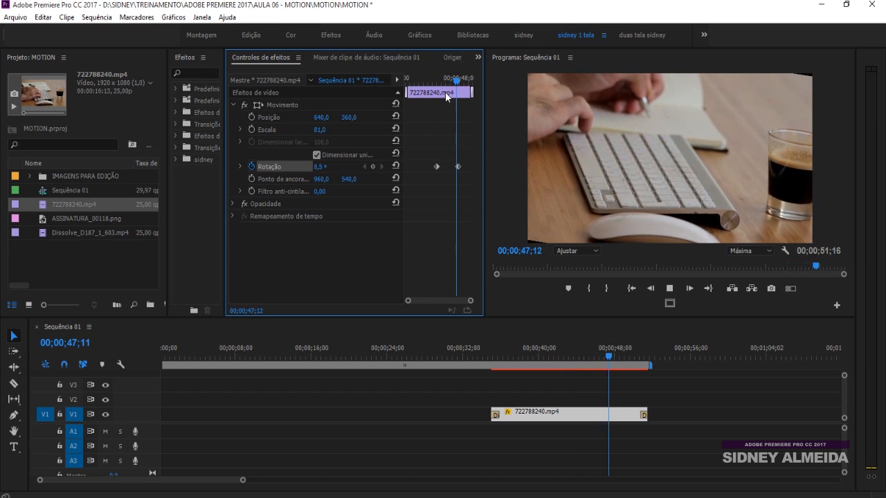
click(457, 78)
drag(453, 82, 452, 83)
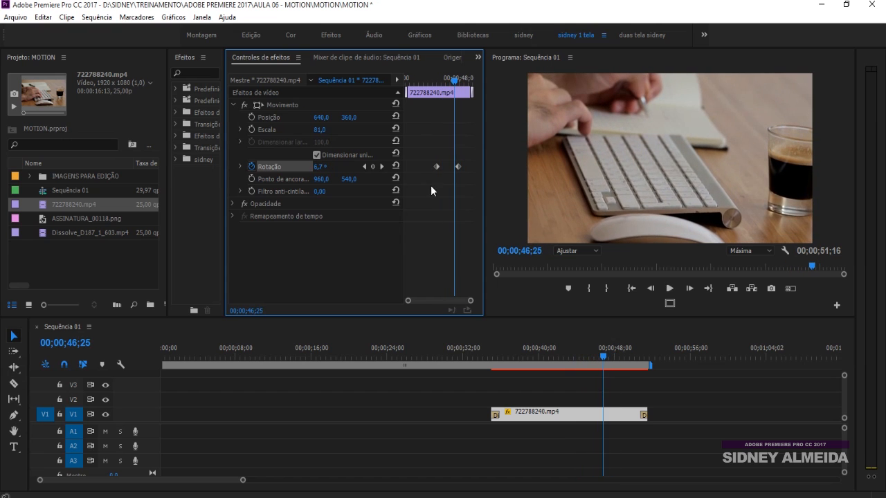
Step: Remove the Rotation keyframes, set Rotation to 0 and Scale to 63, and display the safe margins
drag(436, 166, 472, 167)
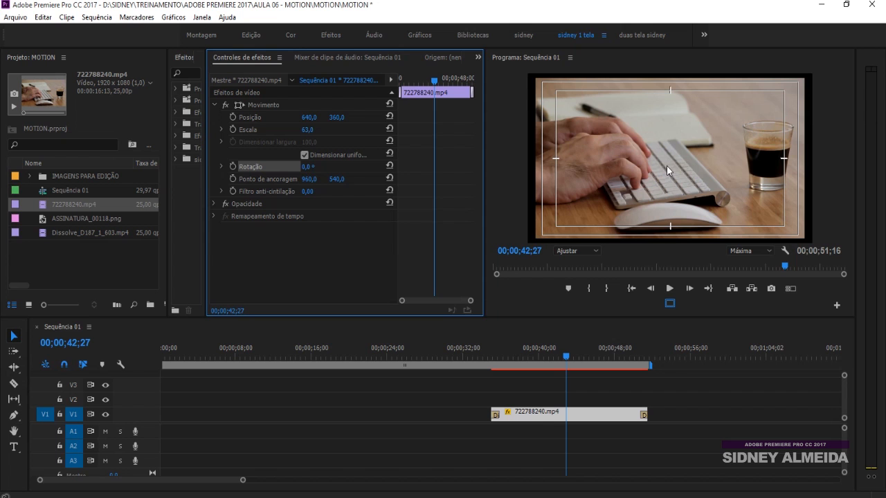
Step: Rotate the clip around its anchor point, leaving Rotation at 1°, and set the anchor point's horizontal value to 2001
drag(308, 171, 866, 182)
drag(311, 182, 479, 182)
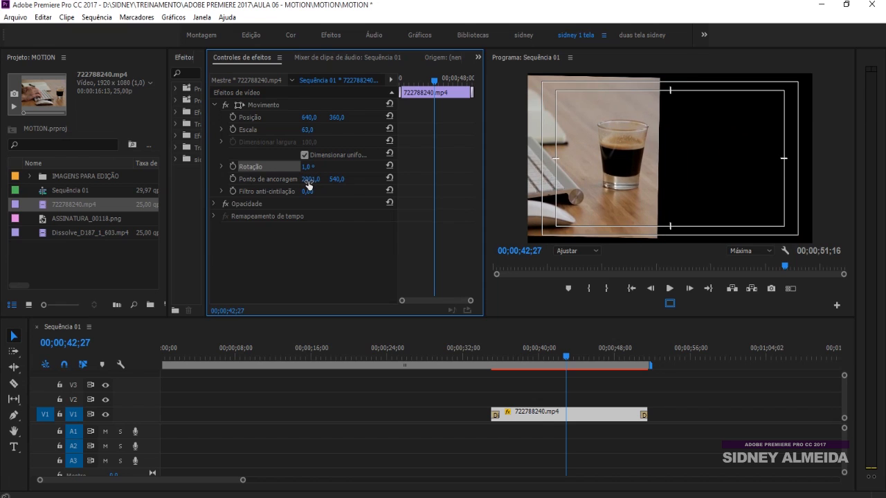
Step: Set the Anchor Point to 1909, 1010 and rotate the clip around it, leaving Rotation at -1°
drag(310, 182, 244, 182)
drag(309, 166, 472, 179)
drag(340, 178, 308, 167)
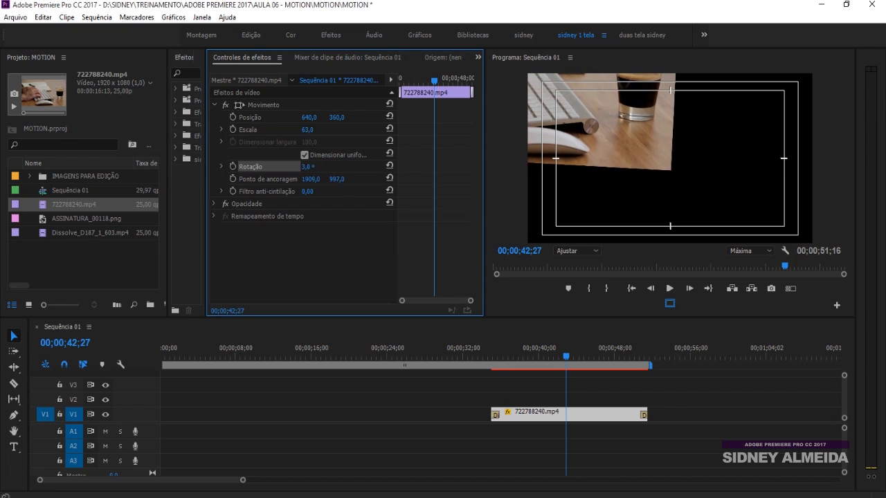
drag(508, 166, 497, 165)
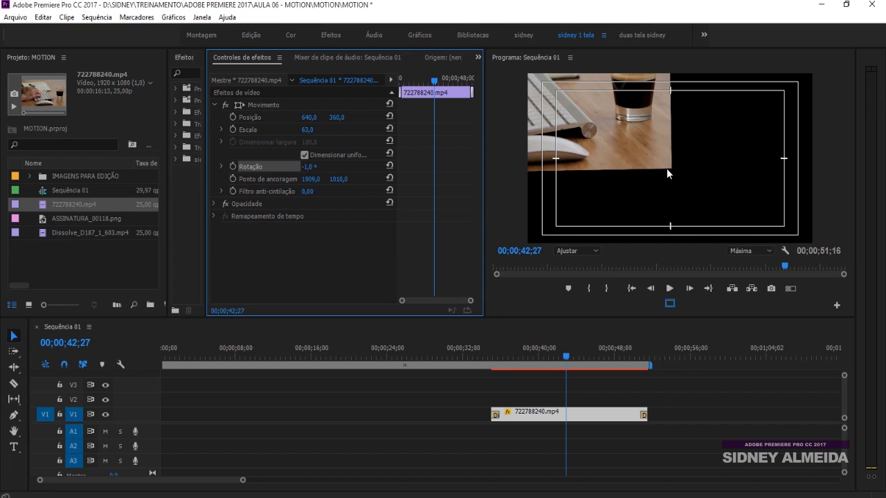
Step: Reposition the clip to 1095, 631, with Scale at 51 and Rotation at 1°
drag(335, 117, 313, 133)
drag(306, 167, 306, 167)
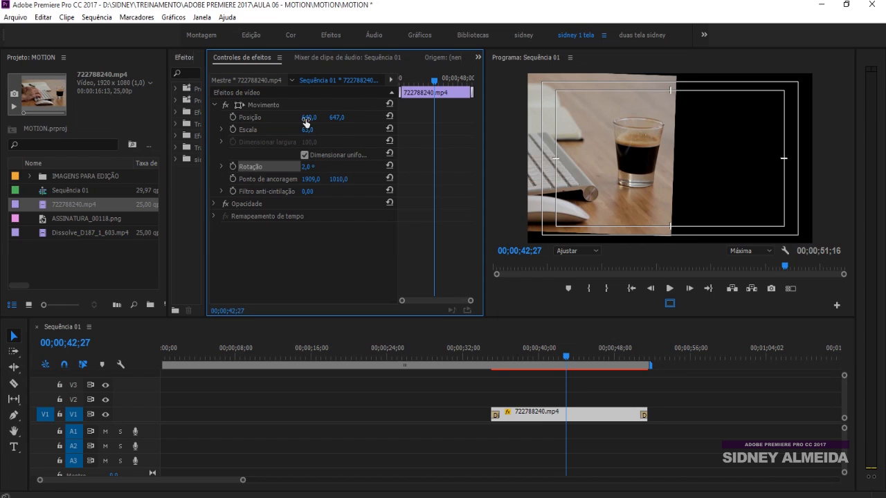
mouse_move(306, 166)
mouse_down()
mouse_move(337, 166)
mouse_move(306, 166)
mouse_up()
drag(317, 129, 313, 129)
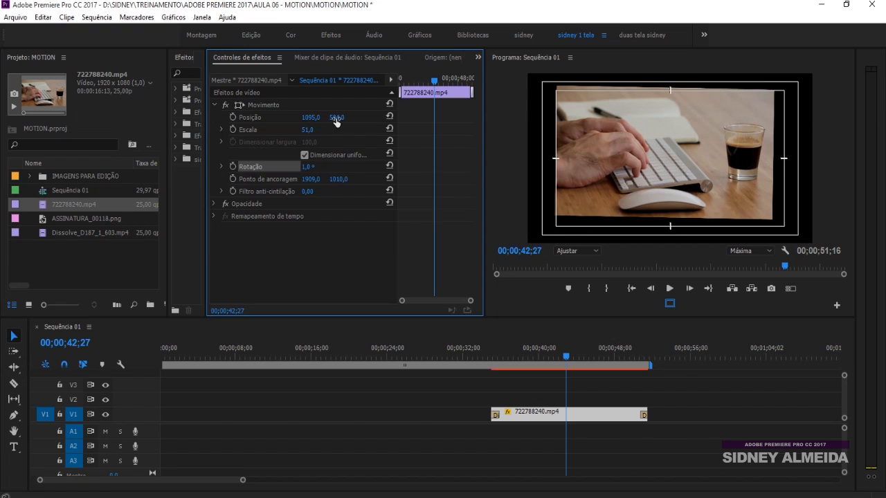
drag(337, 118, 366, 118)
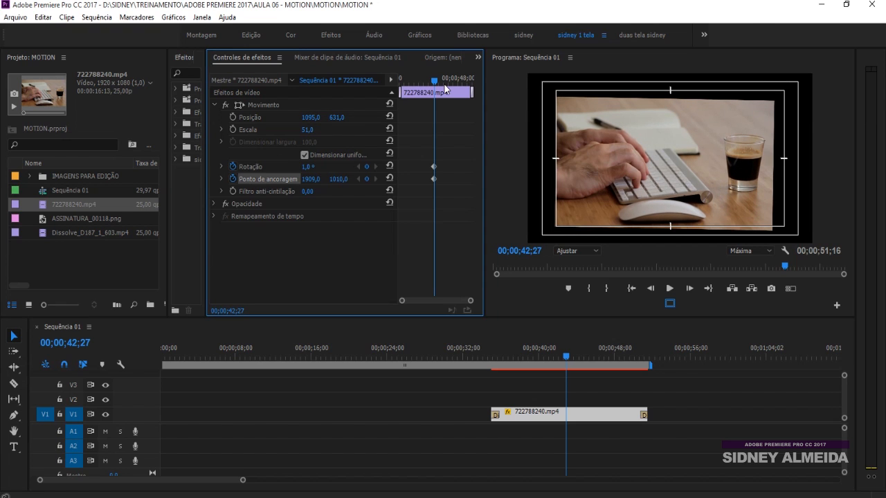
Step: Keyframe Rotation and Anchor Point, with a second Rotation keyframe at 00;00;45;05, and reduce Scale to 43
click(446, 81)
drag(446, 81, 446, 81)
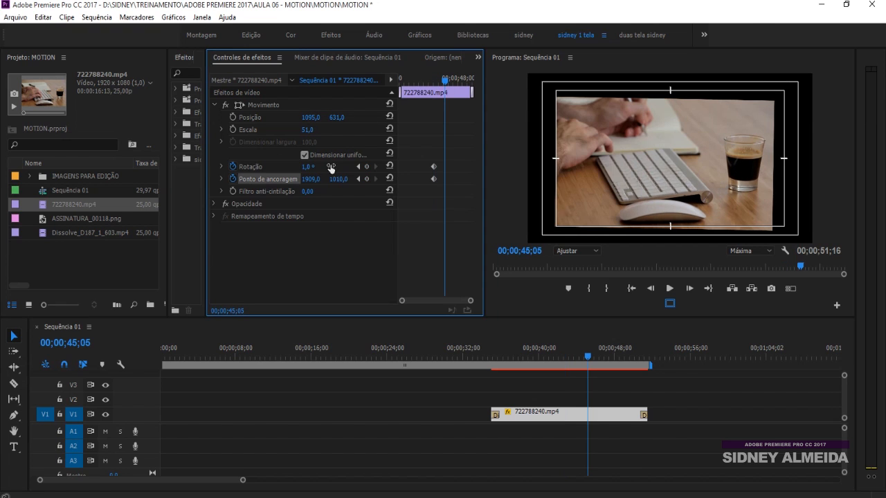
mouse_move(304, 168)
mouse_down()
mouse_move(329, 169)
mouse_move(290, 168)
mouse_up()
mouse_move(309, 132)
mouse_down()
mouse_move(298, 131)
mouse_move(310, 119)
mouse_move(147, 119)
mouse_move(325, 131)
mouse_move(316, 131)
mouse_up()
click(563, 351)
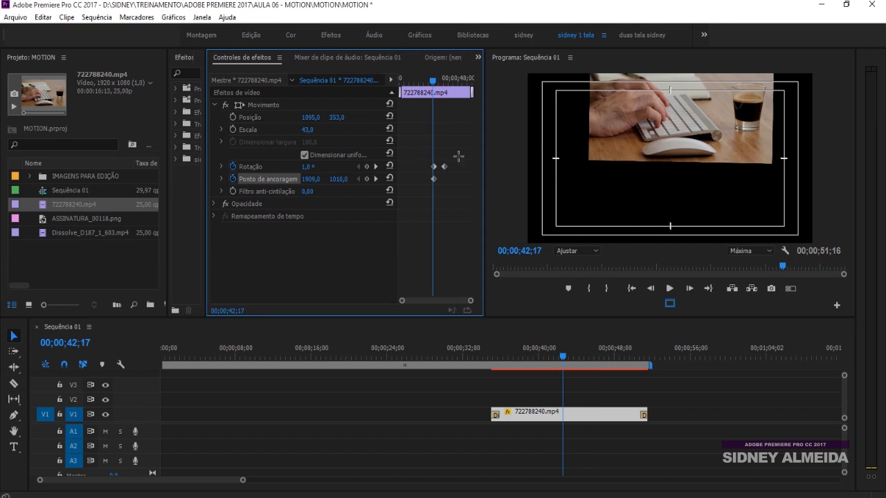
Step: Remove the Rotation and Anchor Point keyframes, and set Scale to 49 and the vertical Position to 558
click(233, 168)
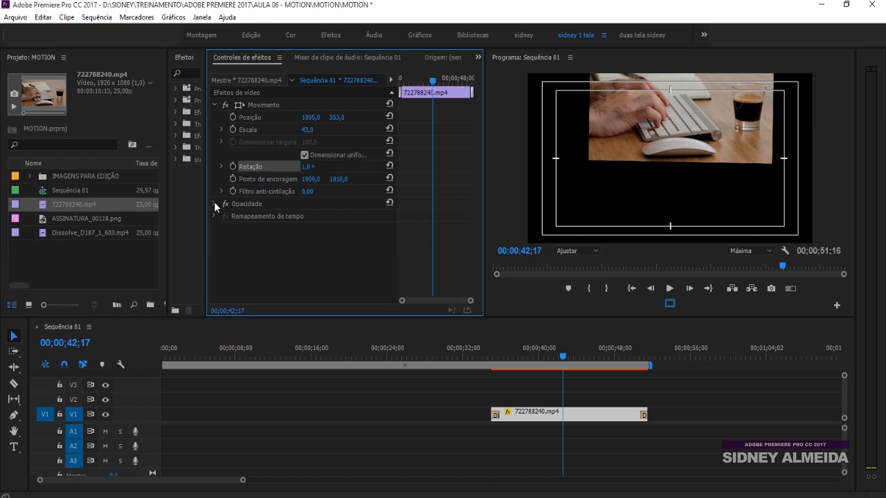
drag(307, 129, 363, 117)
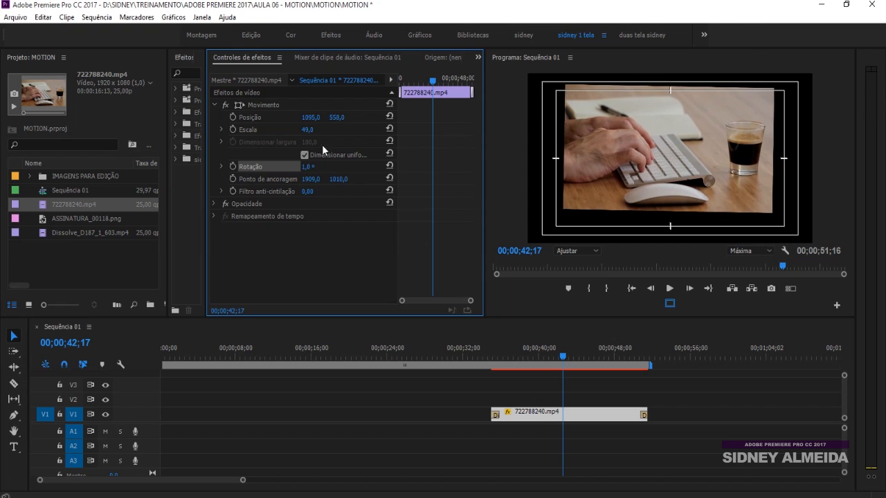
Step: Turn off Opacity keyframing, set Opacity to 95%, and enlarge the V1 track to show the clip's opacity line
click(213, 204)
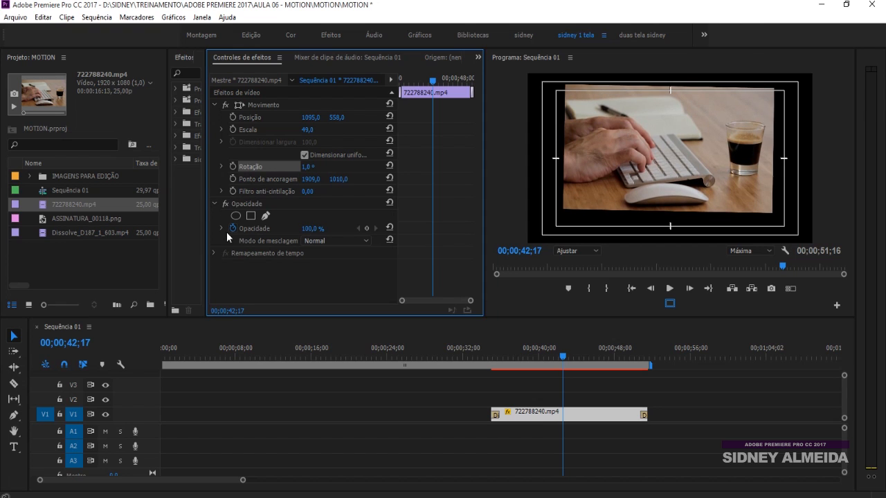
click(268, 229)
mouse_move(308, 231)
mouse_down()
mouse_move(260, 231)
mouse_move(318, 231)
mouse_up()
scroll(148, 414, up, 2)
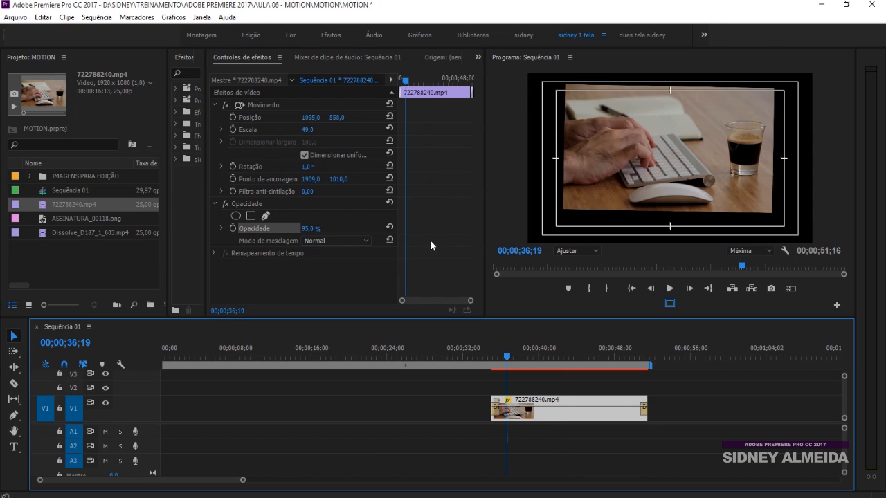
Step: Keyframe an Opacity fade-in from 1% at 00;00;35;23 to 100% at 00;00;38;04, and play it
drag(407, 82, 412, 83)
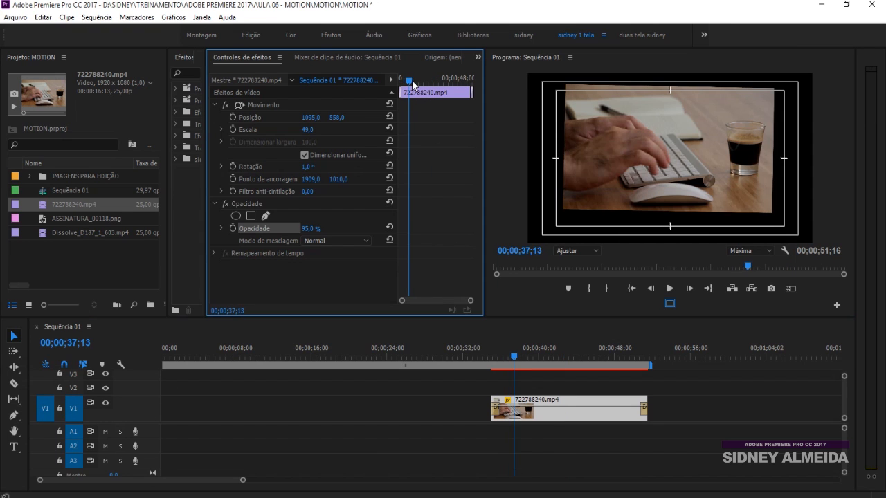
click(231, 228)
drag(303, 232, 332, 232)
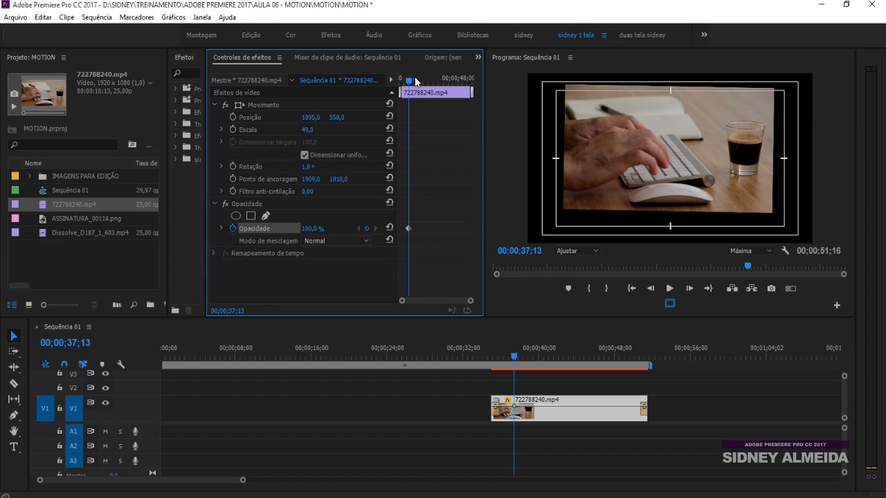
drag(410, 83, 402, 84)
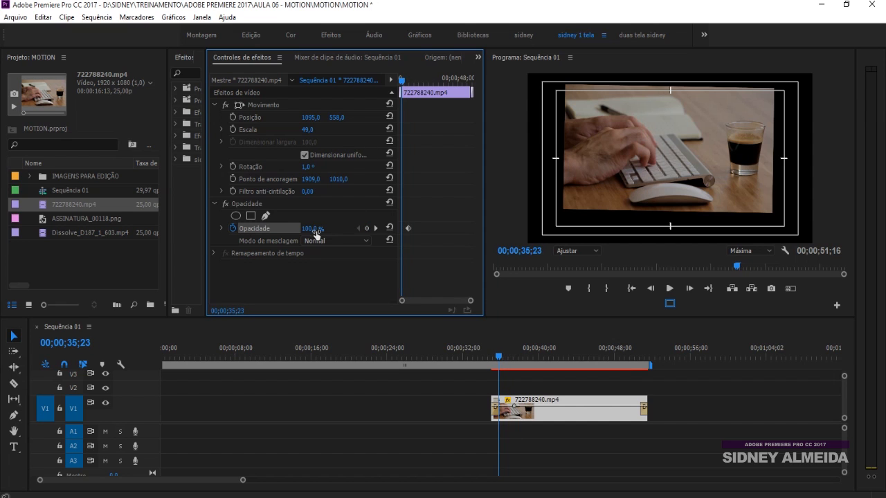
drag(313, 234, 280, 233)
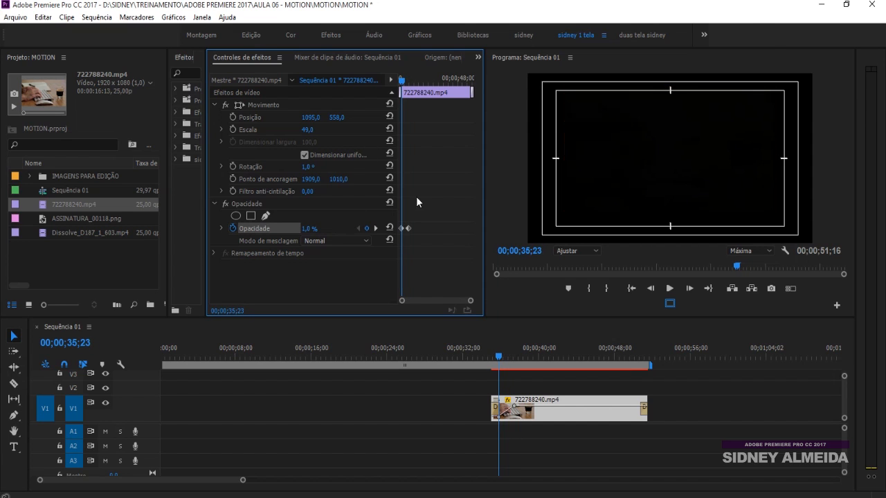
key(space)
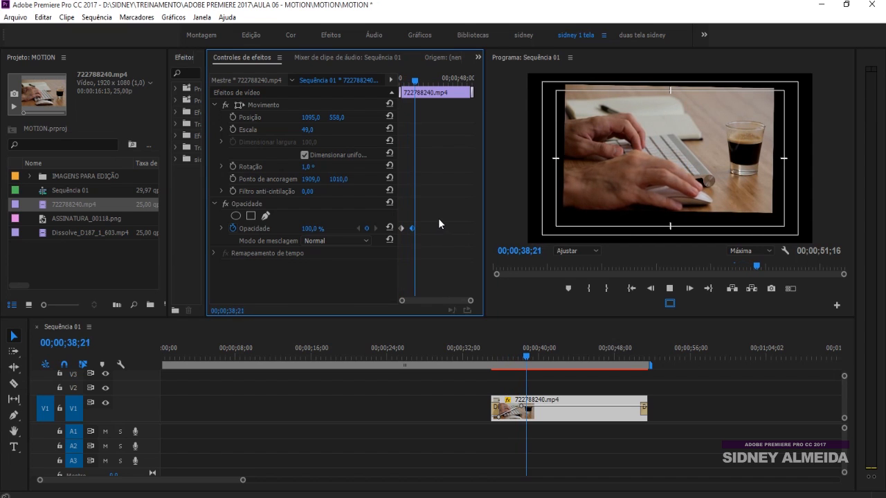
key(space)
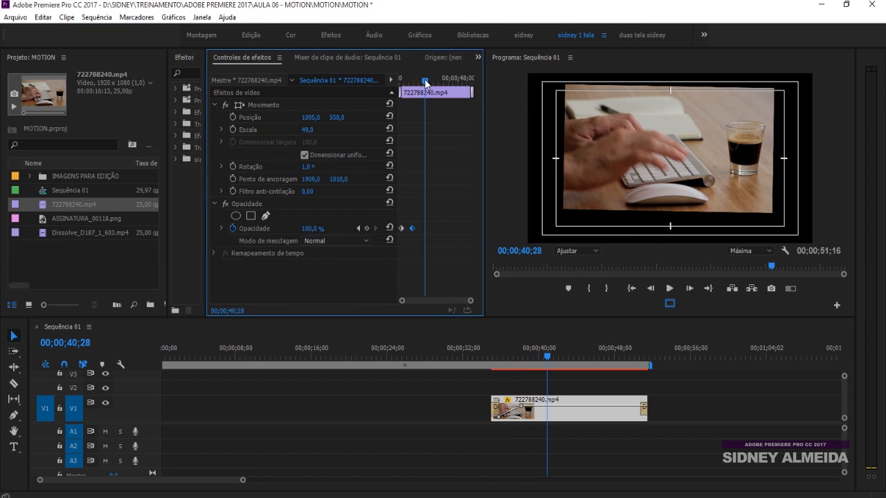
Step: Keyframe an Opacity fade-out from 100% at 00;00;40;24 to 0% at 00;00;42;22, and play the result
drag(425, 81, 433, 82)
click(366, 228)
drag(304, 231, 242, 231)
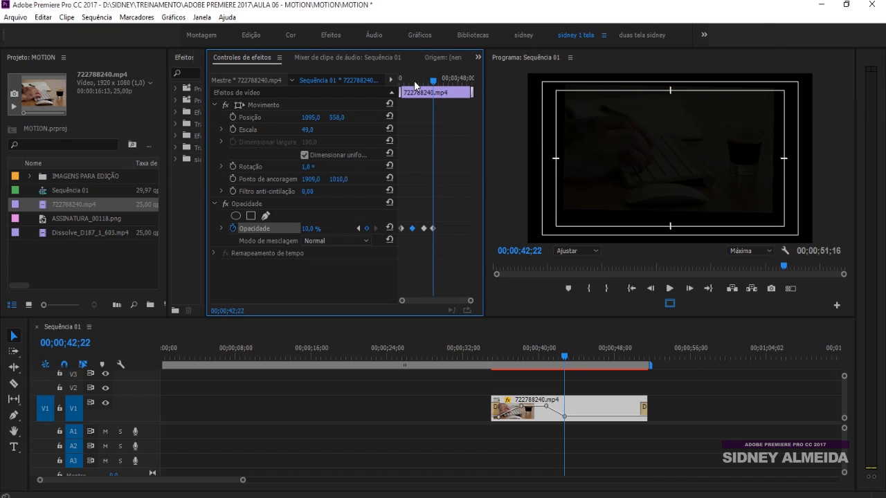
click(415, 81)
key(space)
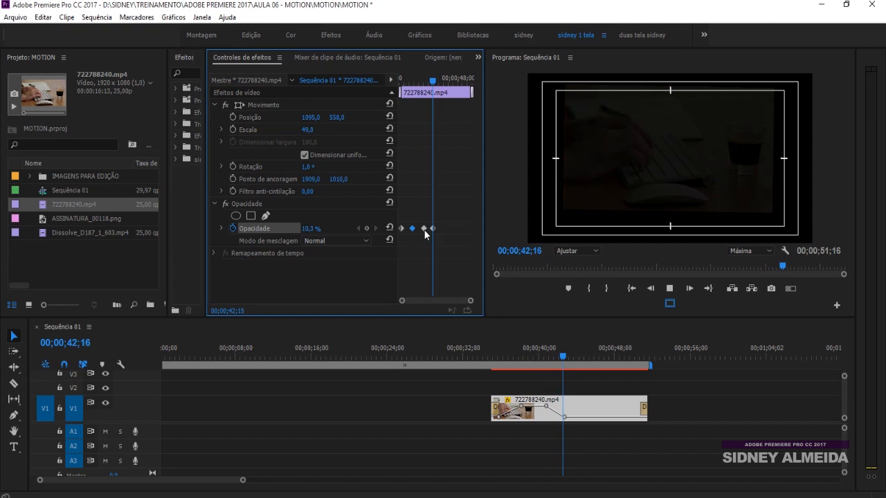
key(space)
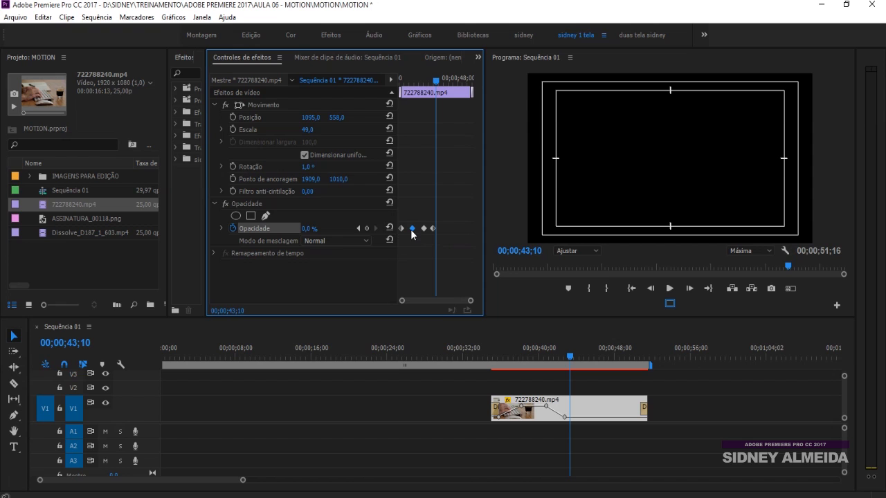
Step: Step backward and forward through the Opacity keyframes to examine the value at each one
click(358, 229)
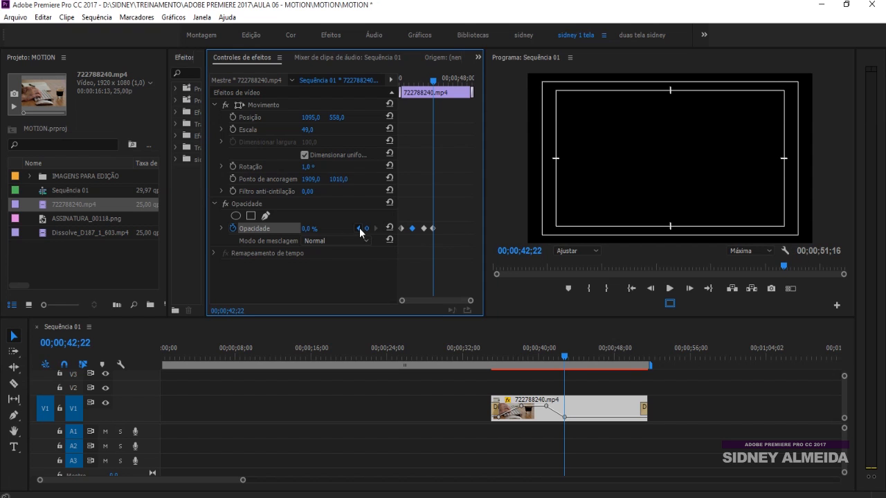
click(359, 229)
click(359, 229)
drag(413, 81, 431, 74)
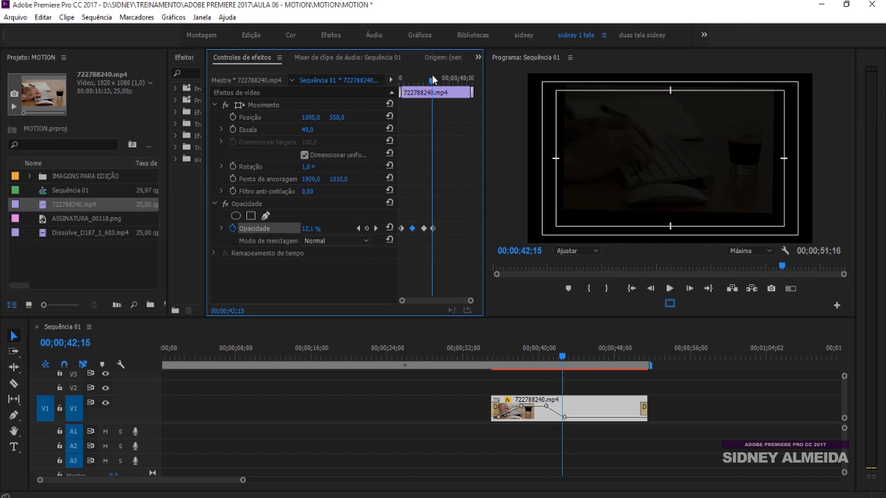
click(358, 229)
click(359, 228)
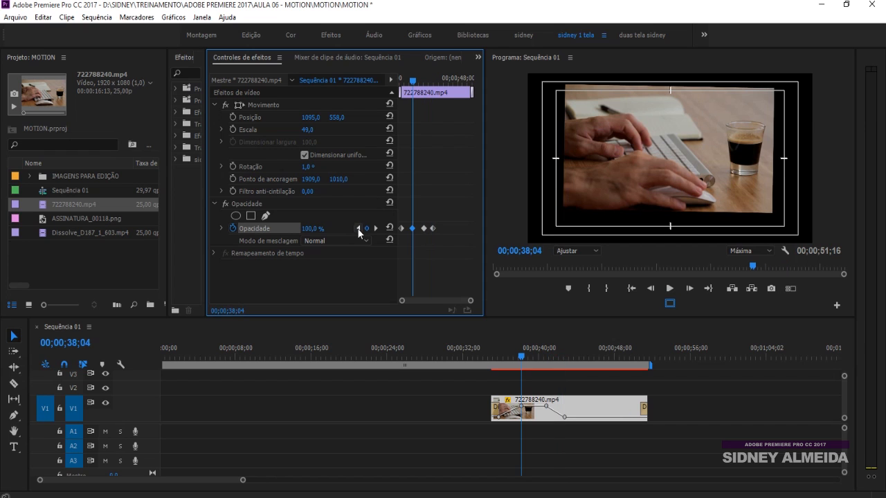
click(358, 228)
click(376, 229)
click(376, 228)
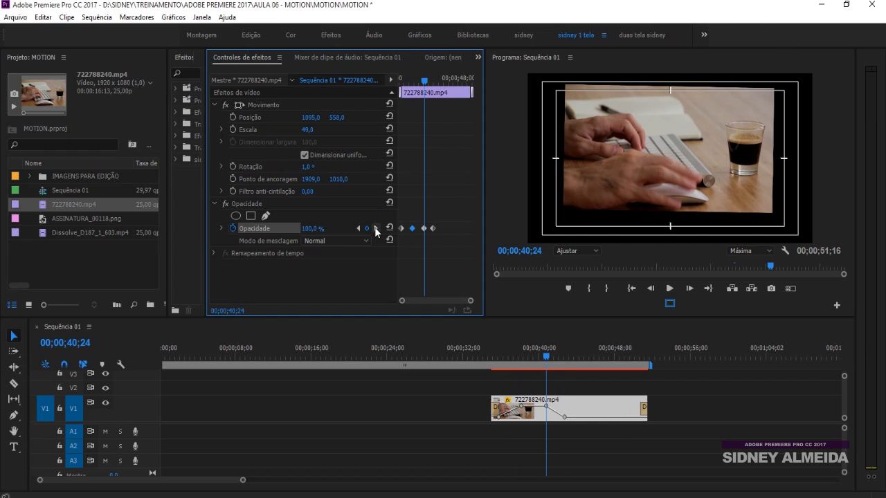
click(376, 228)
click(358, 228)
click(358, 228)
click(358, 228)
Step: Place Dissolve_D187_1_603.mp4 on V1 from about 00;00;40;00 beneath 722788240.mp4 moved to V2, and enlarge the upper clip to Scale 74
drag(526, 352, 538, 354)
drag(76, 232, 691, 411)
drag(595, 409, 595, 388)
drag(689, 415, 566, 414)
double_click(146, 392)
drag(532, 353, 533, 353)
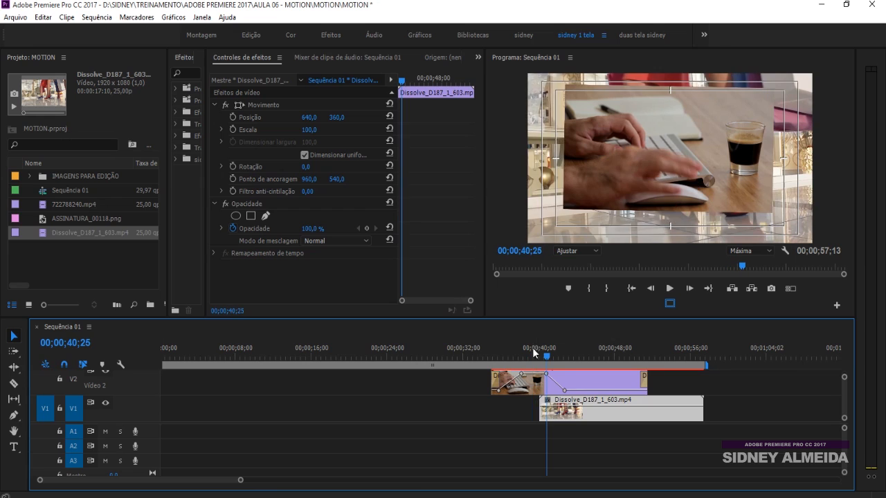
click(549, 379)
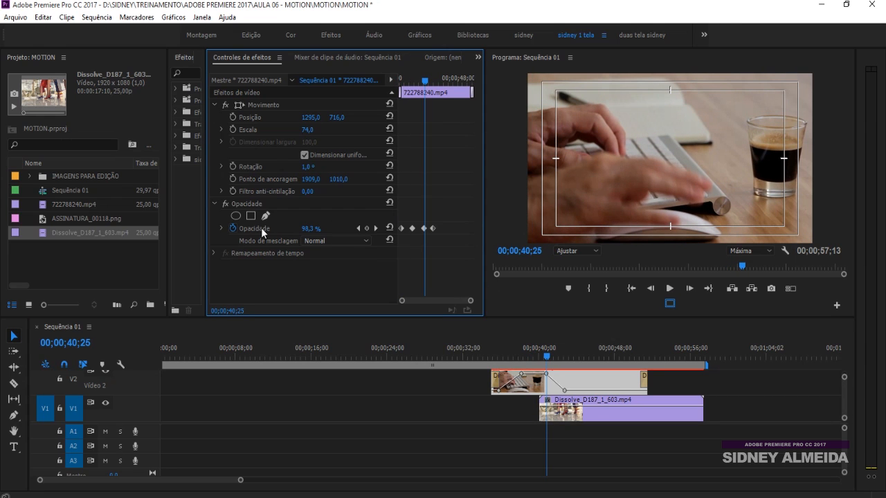
Step: Play the opacity transition from 722788240.mp4 into the clip below it, and show more of the sequence around 00;00;46;02
click(537, 357)
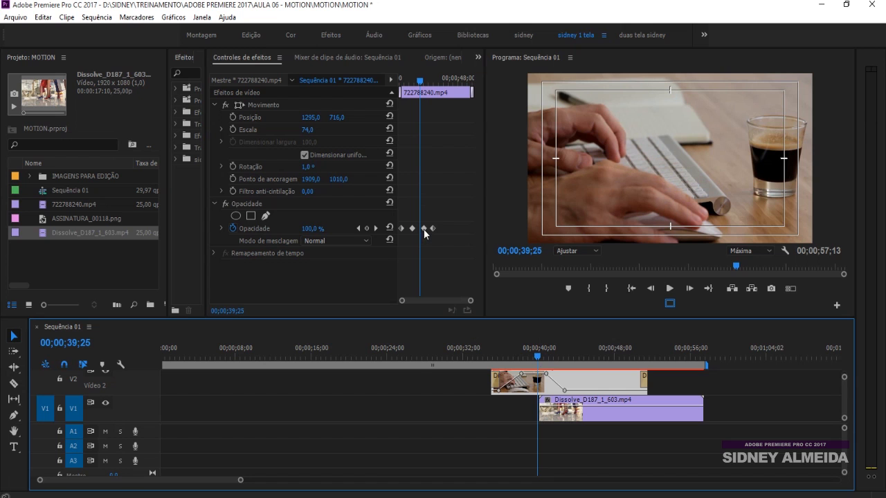
key(space)
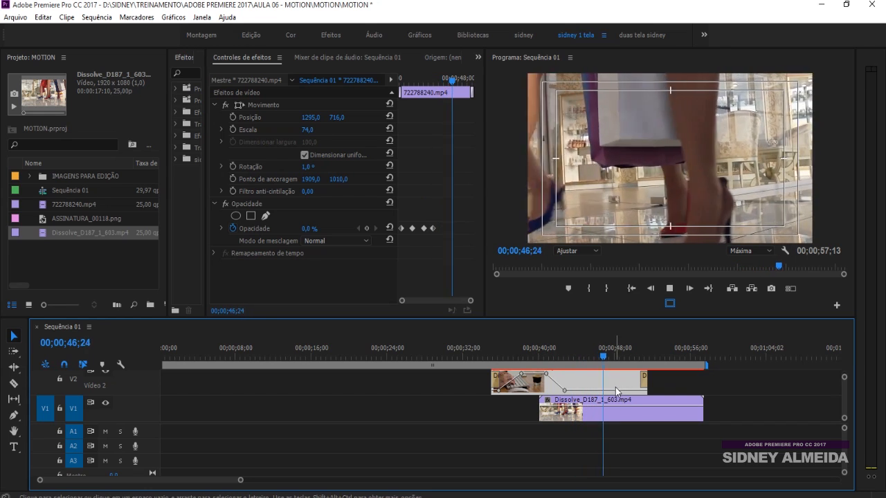
key(space)
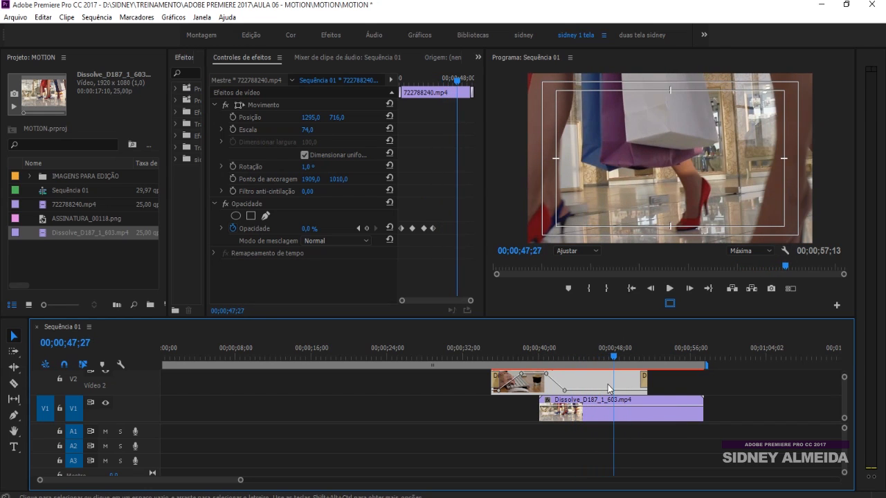
click(596, 346)
key(minus)
key(minus)
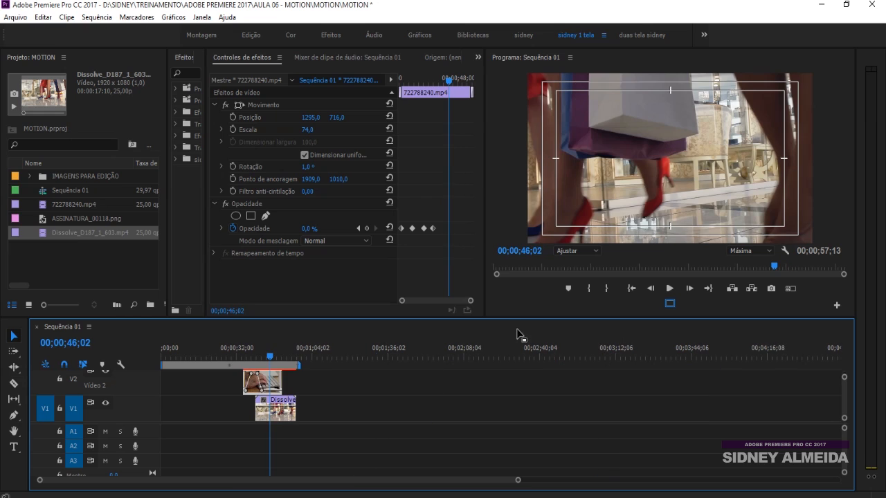
Step: Set the V2 clip's Rotation to 4° and view it at 00;00;39;07
click(254, 117)
click(258, 130)
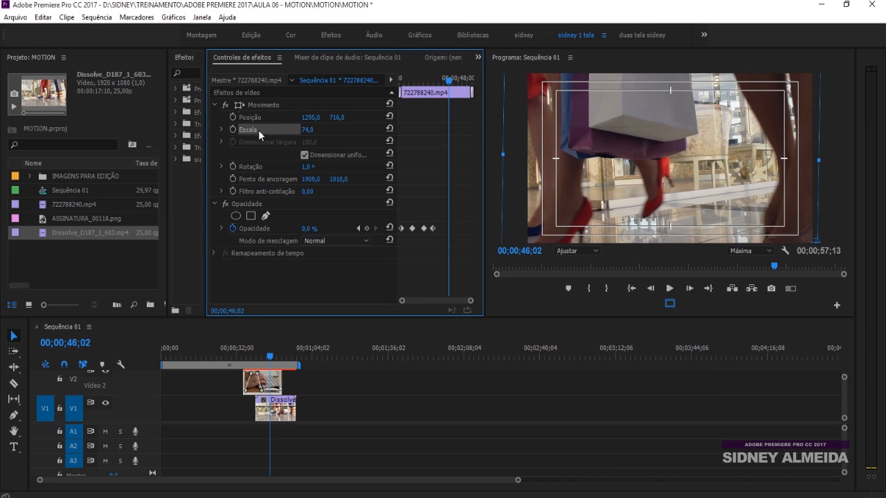
mouse_move(303, 168)
mouse_down()
mouse_move(318, 168)
mouse_move(294, 170)
mouse_up()
click(253, 356)
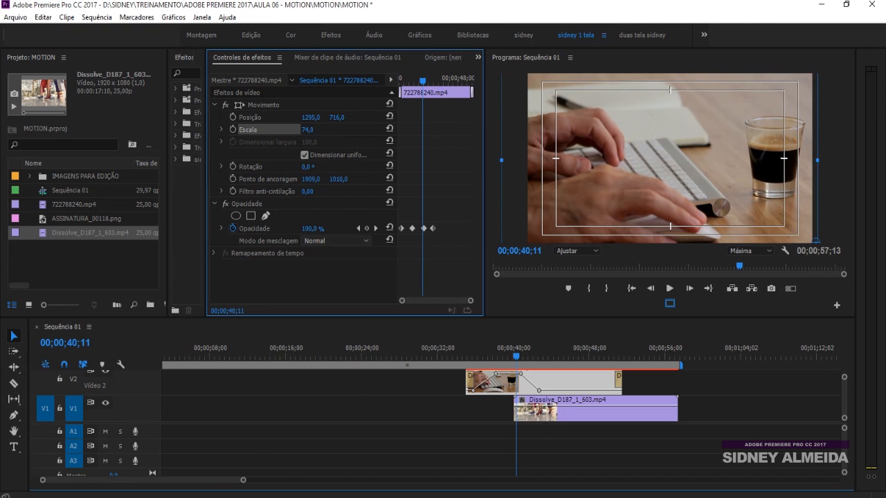
Step: Try the Dissolver and Multiplicar blend modes on the V2 clip, viewing it at 00;00;40;16
click(326, 240)
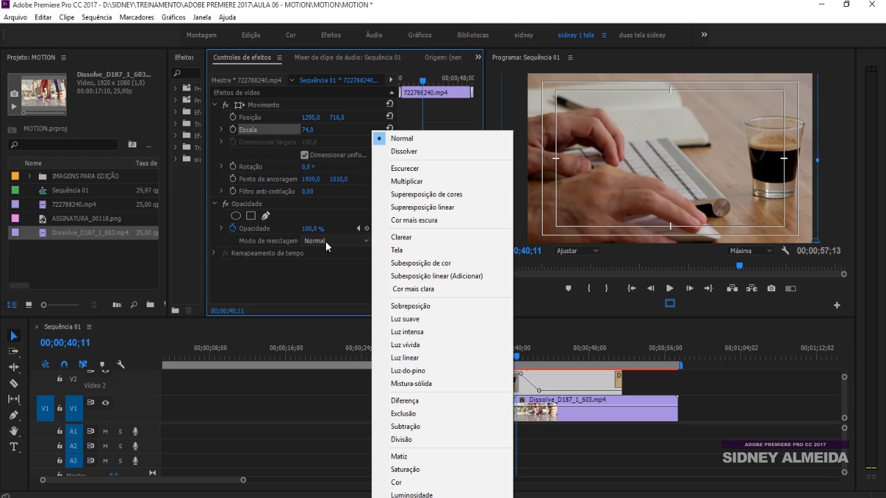
click(404, 151)
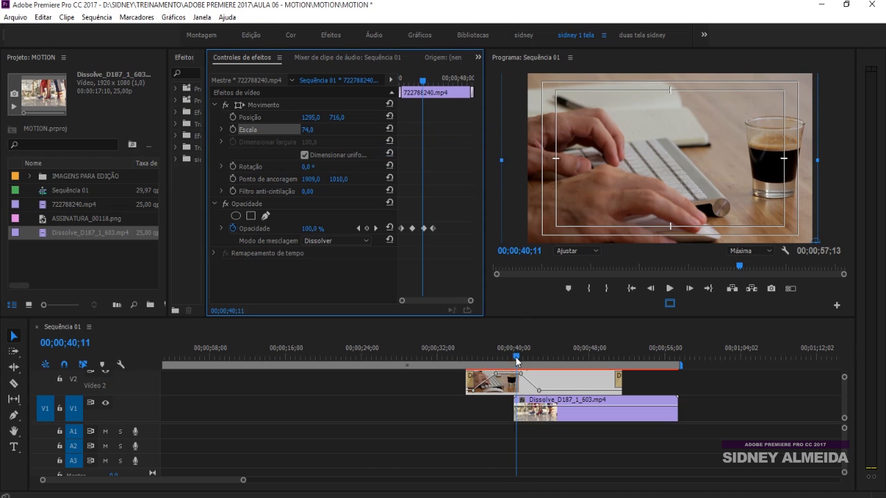
click(518, 357)
click(337, 241)
click(404, 180)
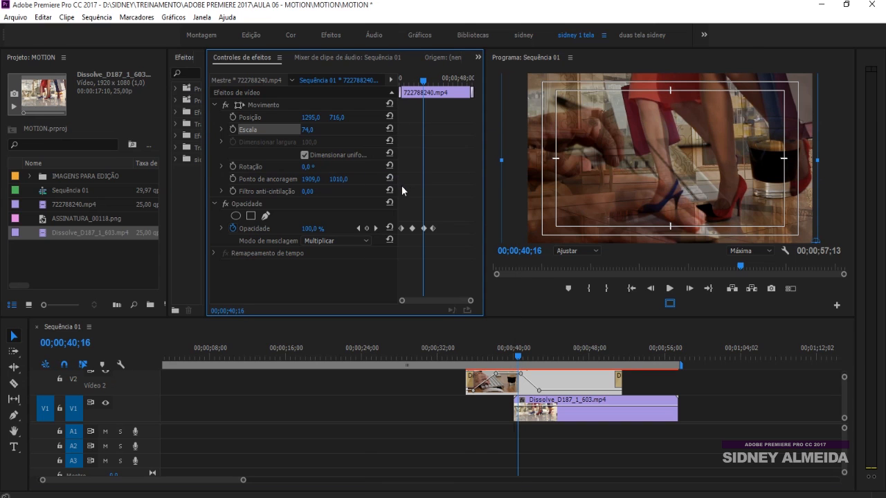
Step: Try the Superexposição de cores, Superexposição linear and Cor mais escura blend modes on the V2 clip
click(344, 240)
click(404, 193)
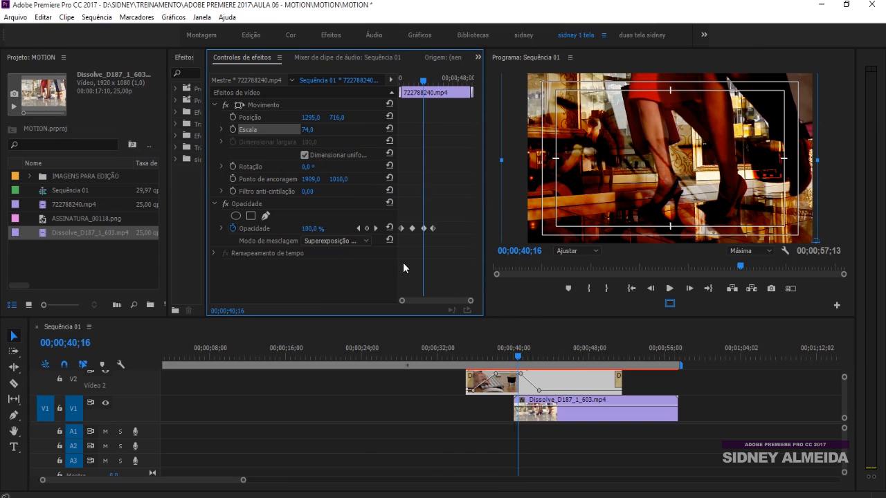
click(344, 241)
click(404, 207)
click(333, 241)
click(404, 220)
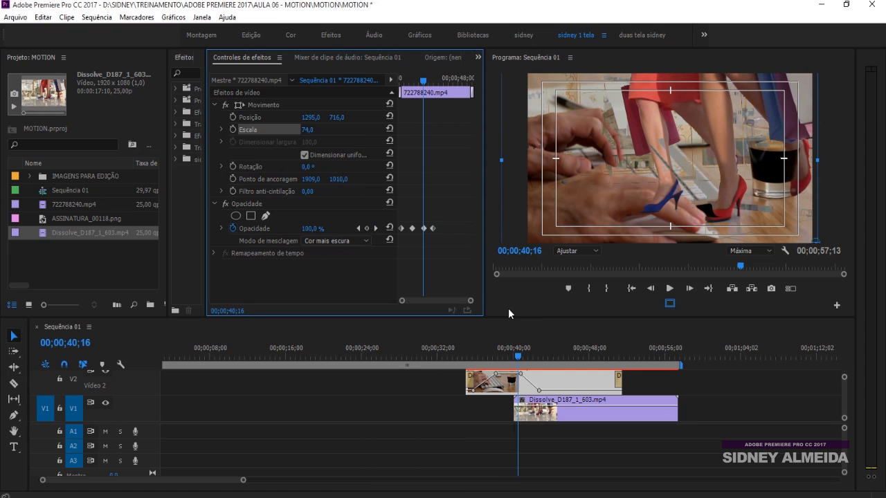
Step: Return the V2 clip's blend mode to Normal with the playhead at 00;00;45;14
drag(511, 349, 565, 352)
click(345, 240)
click(410, 136)
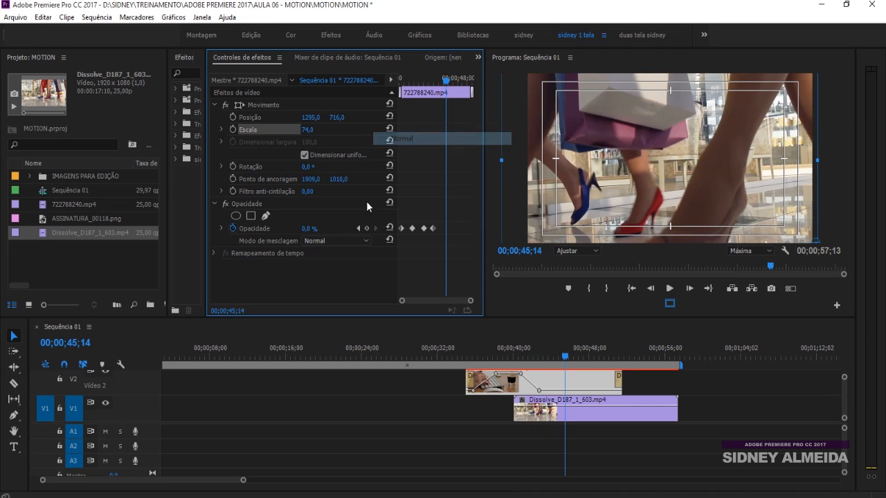
Step: Scrub to 00;00;46;24 and delete the clips on V1 and V2 from the sequence
click(335, 242)
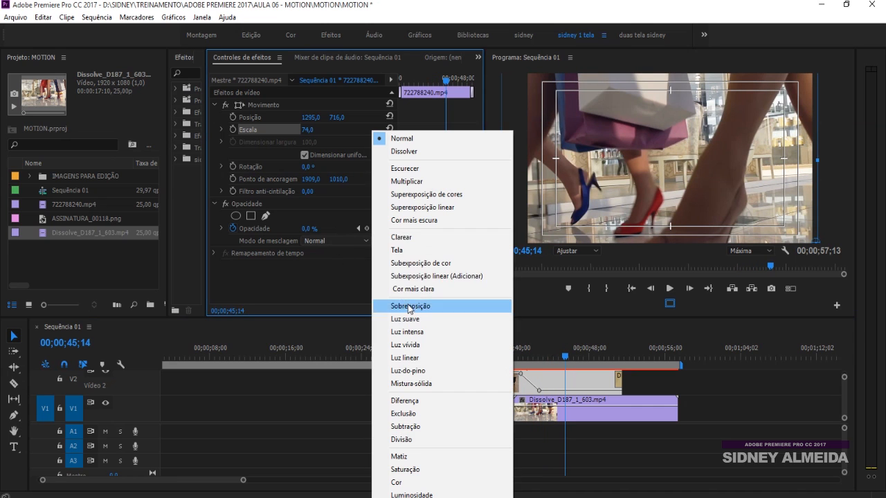
click(530, 357)
drag(530, 357, 579, 356)
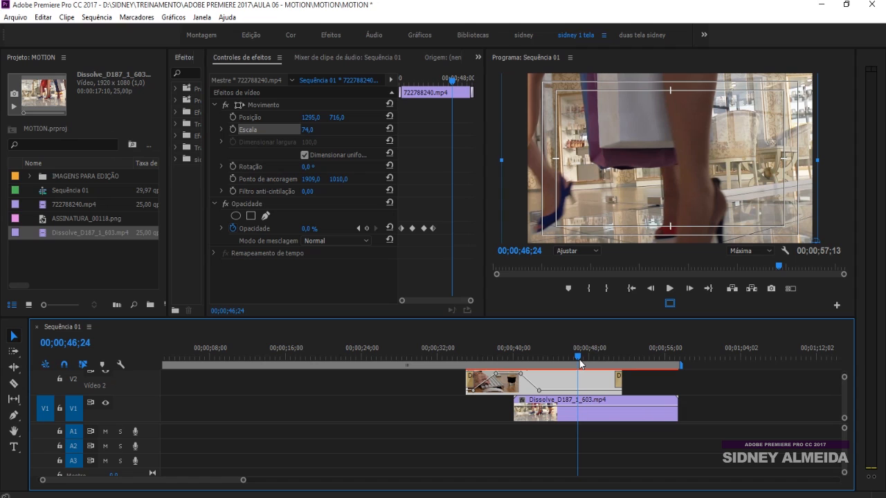
shift+click(557, 410)
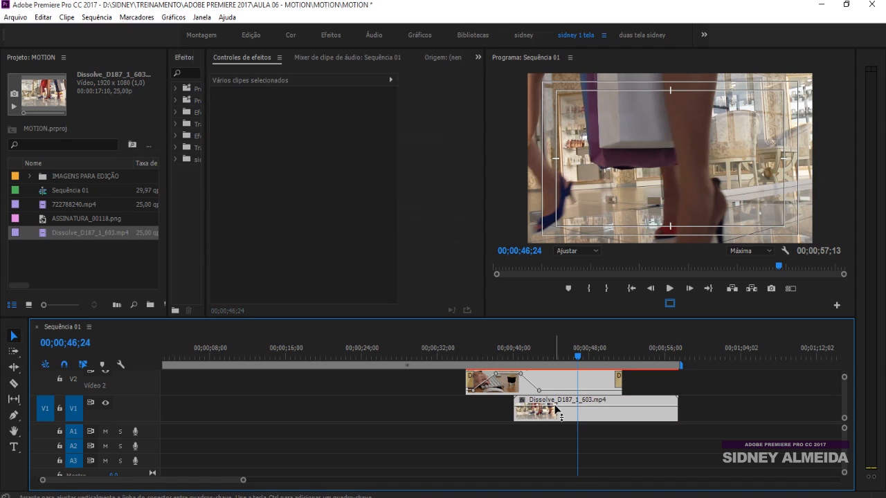
key(Delete)
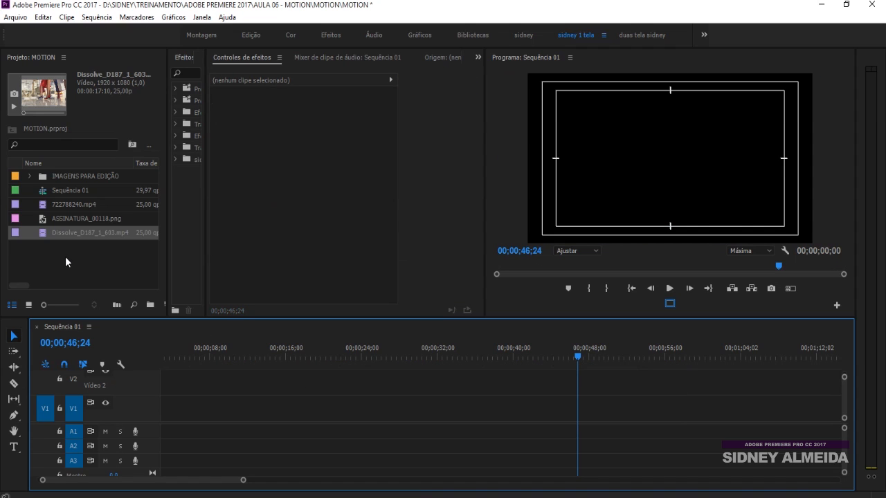
Step: Expand the IMAGENS PARA EDIÇÃO bin and place BASE-01.png and DETALHES-01.png on track V1, viewing each image
click(69, 263)
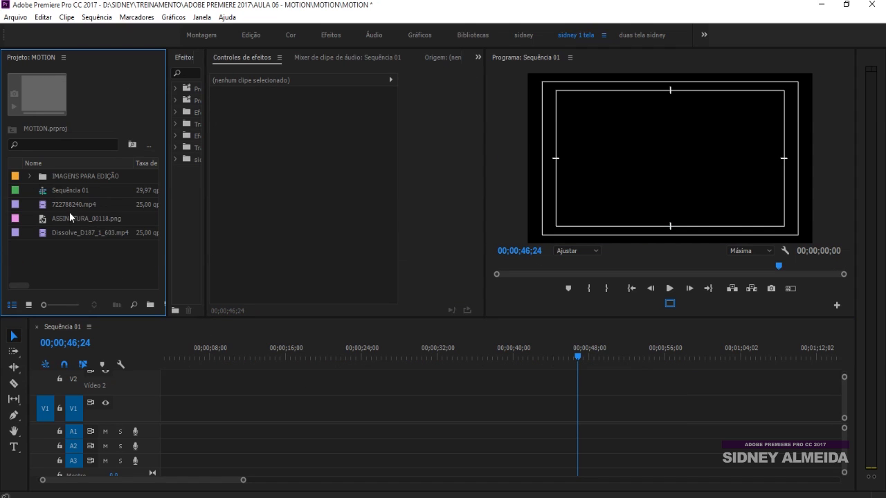
click(29, 176)
drag(61, 190, 419, 408)
click(435, 355)
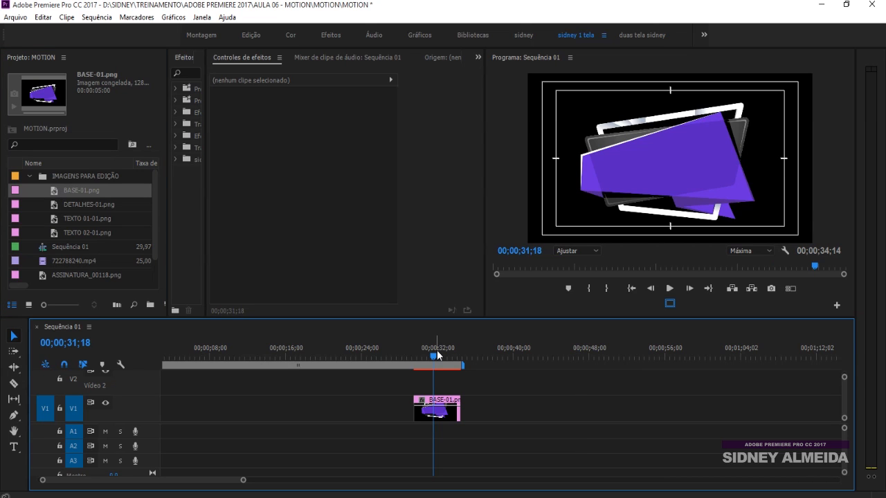
drag(55, 204, 375, 408)
click(377, 357)
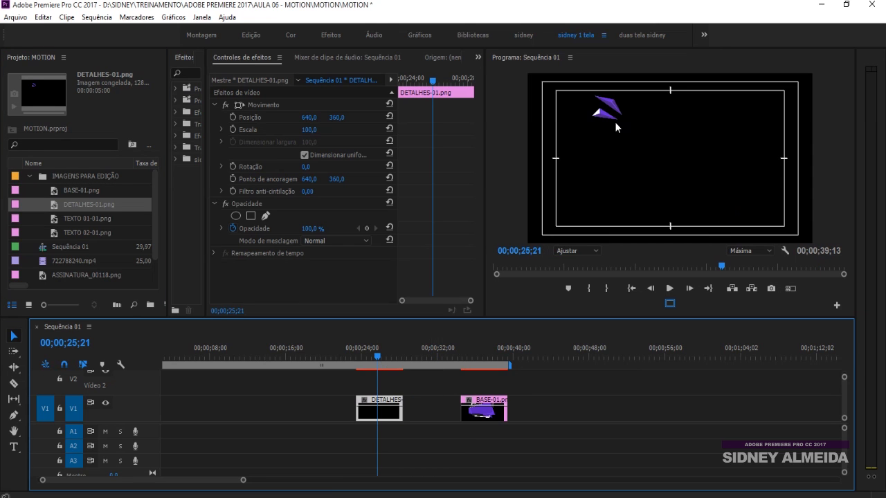
click(482, 355)
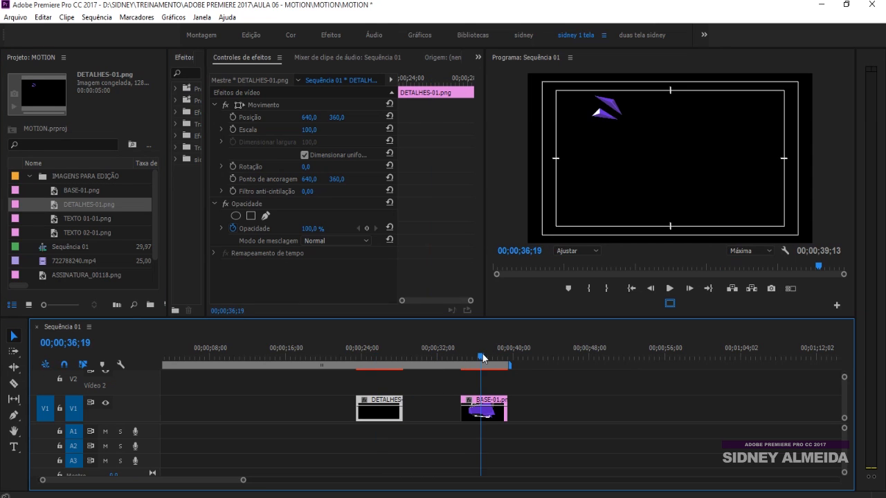
Step: Add TEXTO 01-01.png and TEXTO 02-01.png to V1 after the BASE-01.png clip, and view each text image
drag(69, 219, 534, 416)
click(551, 358)
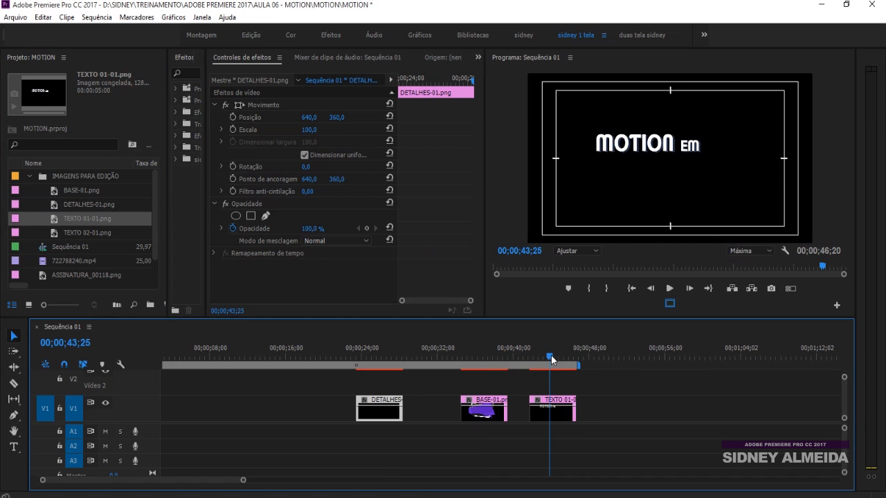
drag(53, 233, 600, 412)
click(612, 356)
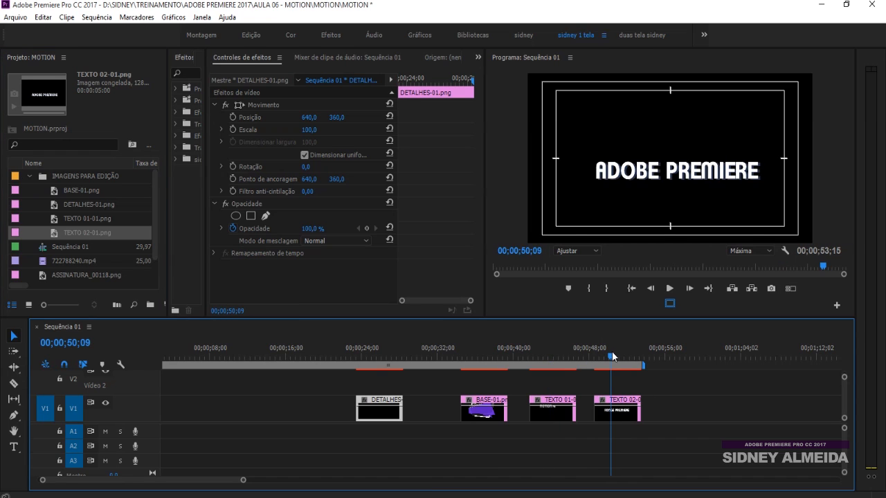
click(489, 356)
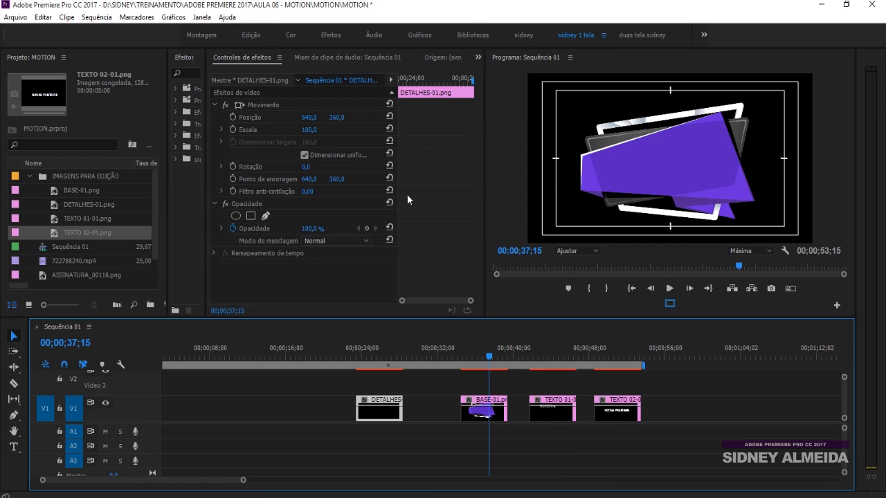
Step: Shift the BASE-01.png clip earlier and keyframe its Scale from 64 at 00;00;33;27 to 100 at 00;00;35;02
drag(482, 409, 464, 419)
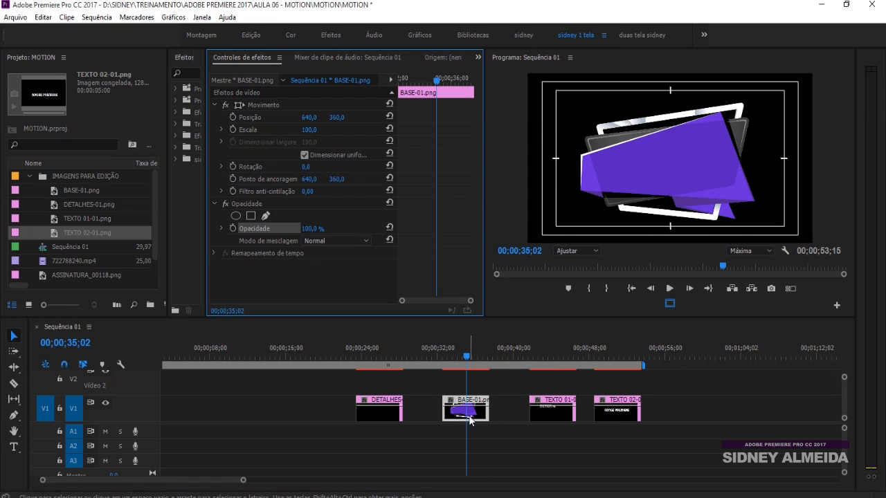
click(231, 129)
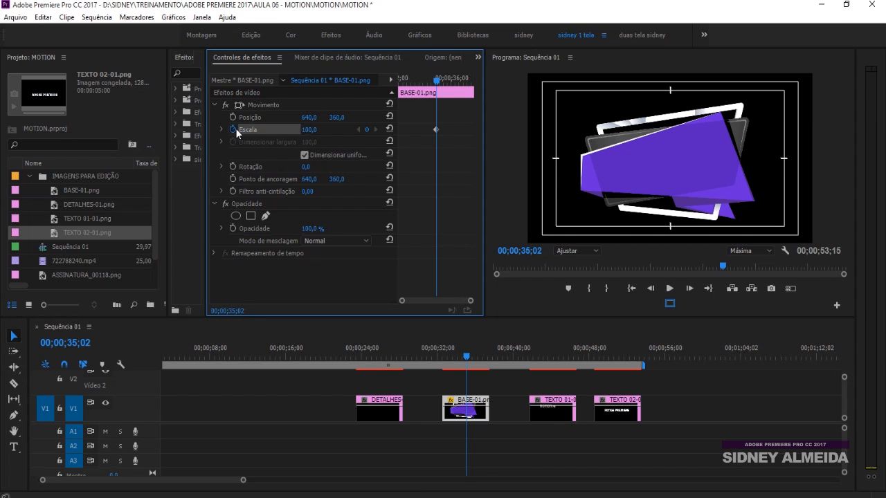
drag(436, 82, 418, 83)
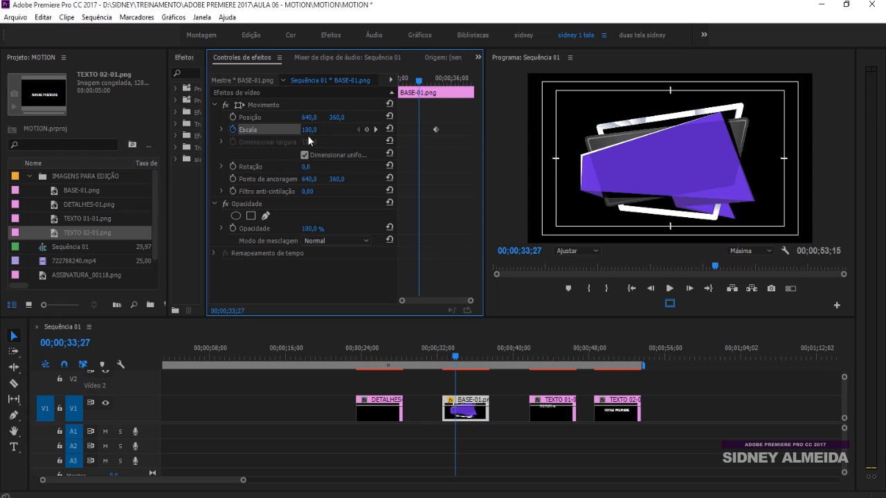
drag(309, 130, 282, 130)
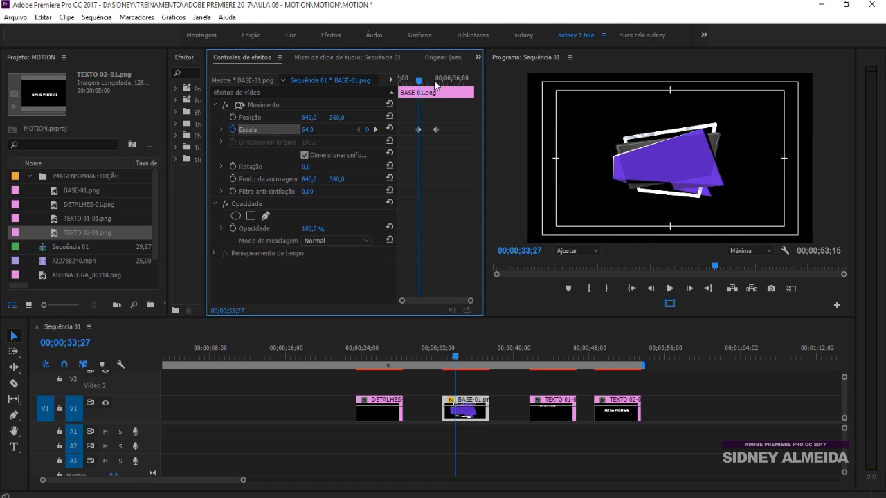
Step: Keyframe the BASE-01.png clip's Rotation from -12° at 00;00;33;27 to 0° at 00;00;35;02, and play the animation
drag(434, 81, 436, 82)
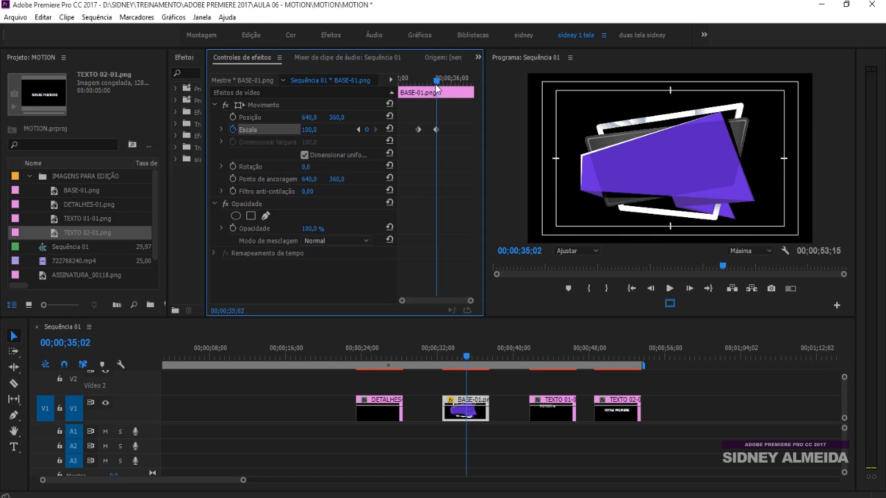
click(232, 166)
drag(436, 83, 422, 86)
drag(308, 167, 320, 168)
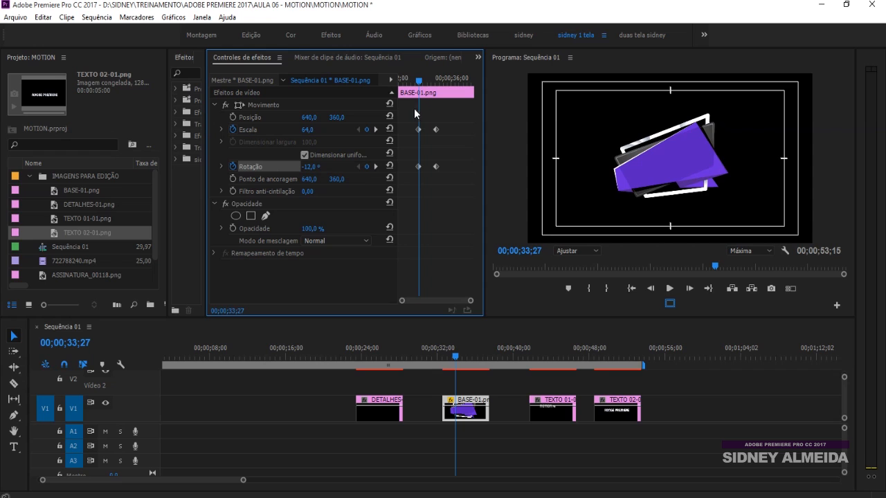
key(space)
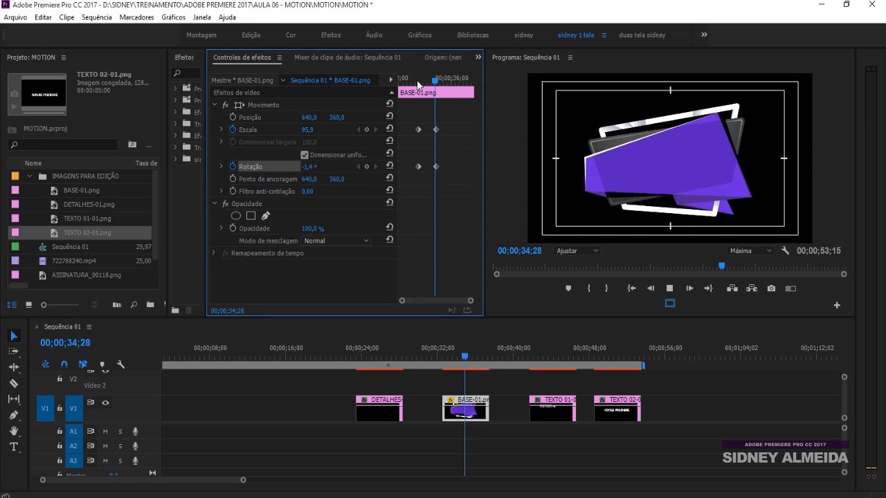
Step: Move the BASE-01.png clip's Scale and Rotation keyframes close together at the clip's start and play the faster animation
click(417, 81)
drag(425, 121, 419, 173)
key(Delete)
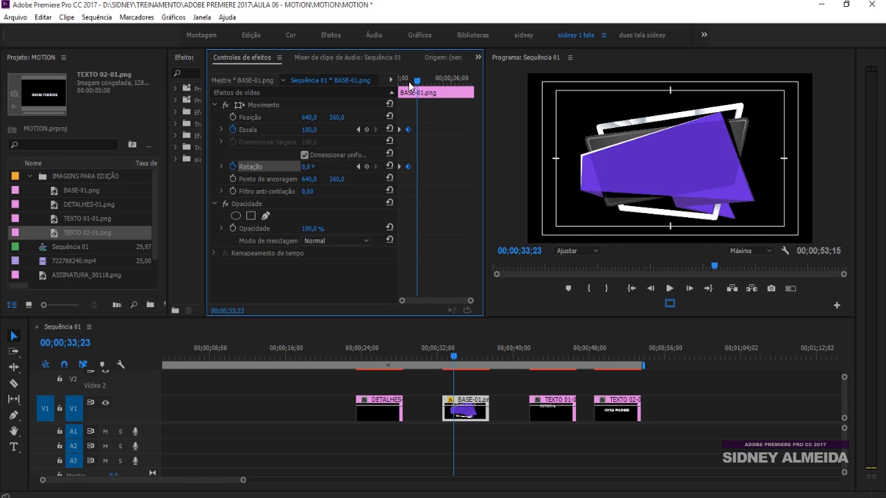
drag(417, 81, 388, 90)
key(space)
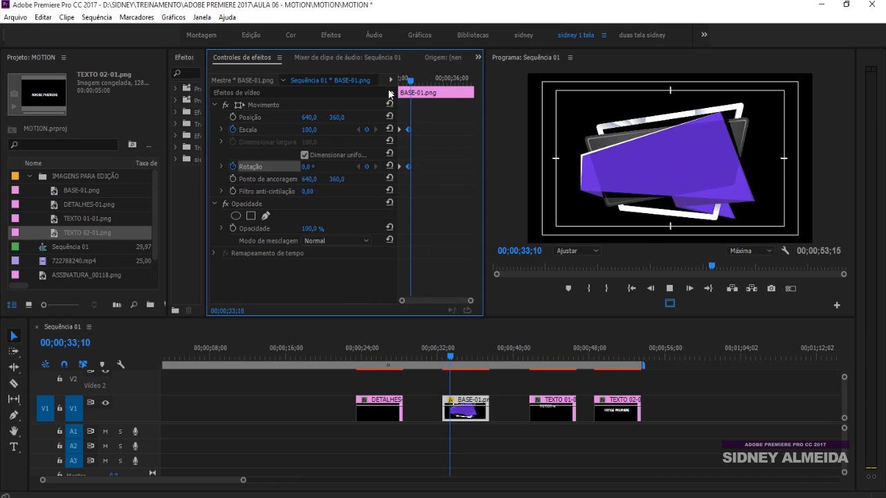
Step: Move the DETALHES-01.png clip to V2 directly above BASE-01.png and view the composite at 00;00;34;12
click(383, 413)
drag(384, 419, 471, 382)
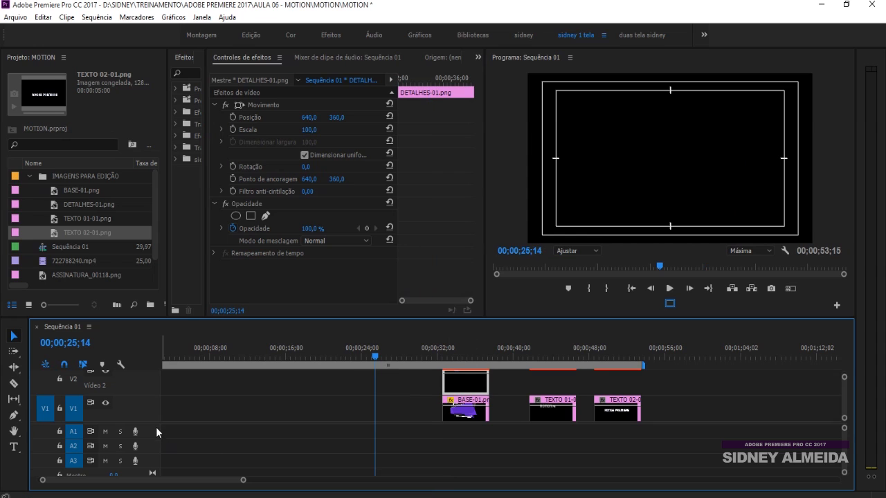
scroll(175, 445, up, 2)
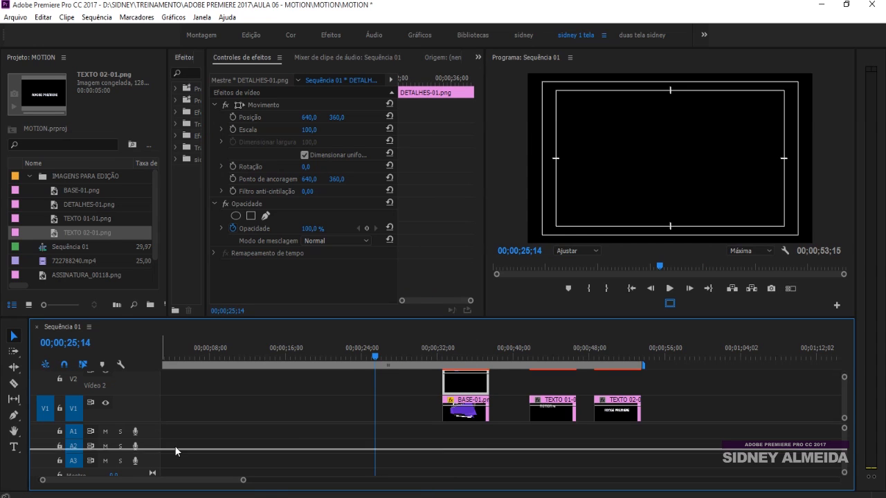
click(452, 356)
drag(452, 355, 460, 355)
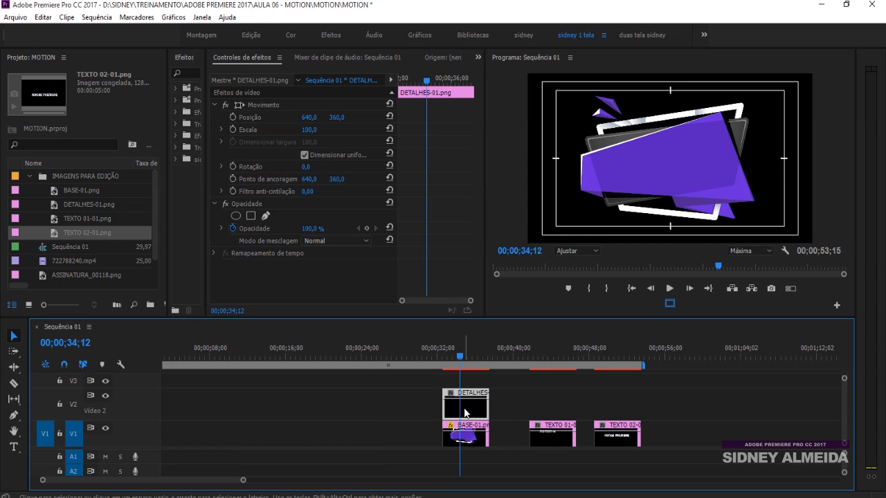
Step: Set the DETALHES-01.png clip's Position to 709, 503 and start keyframing it at 00;00;34;12
click(325, 120)
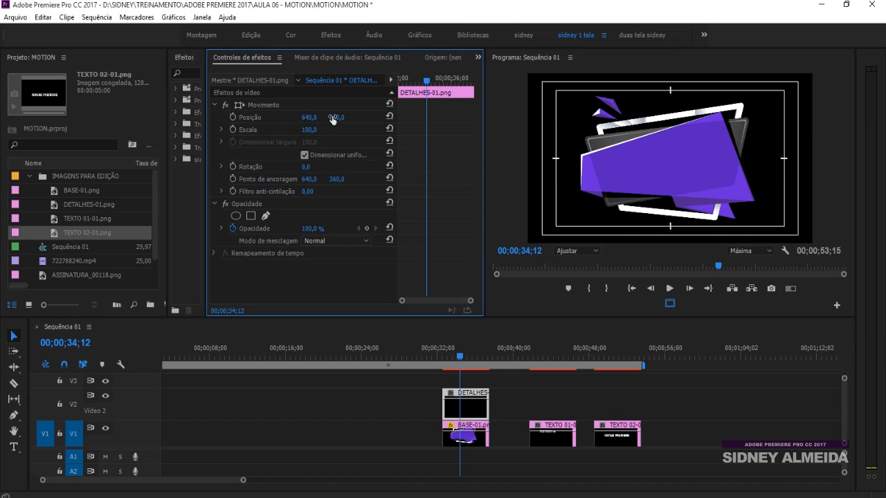
drag(337, 117, 387, 118)
drag(309, 118, 356, 117)
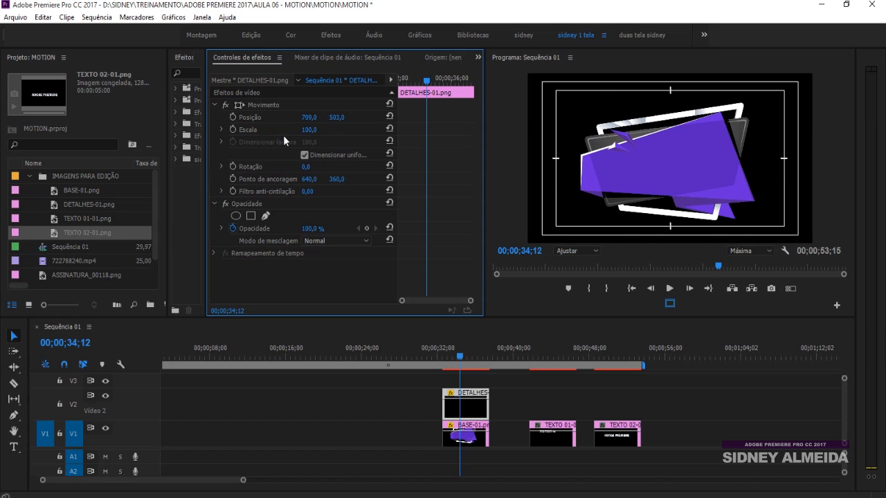
click(233, 117)
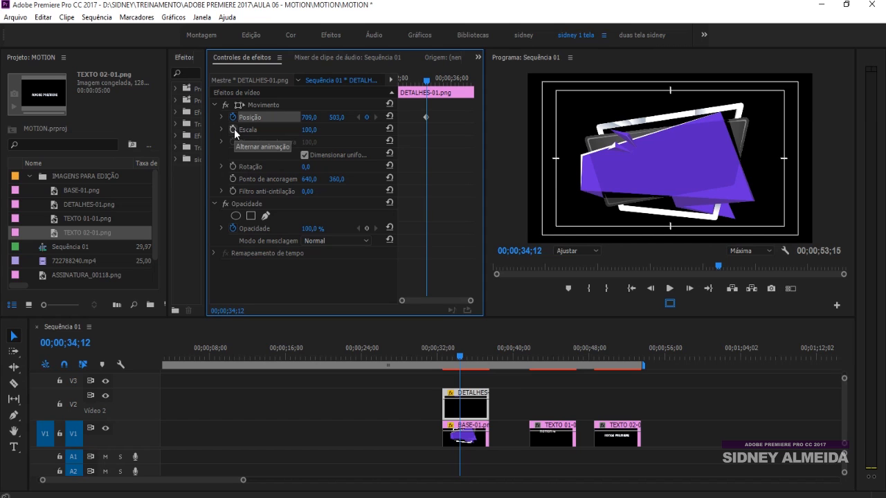
Step: Add a Position keyframe of 592, 364 at 00;00;36;05 and move both Position keyframes near the DETALHES-01.png clip's start
drag(427, 82, 454, 83)
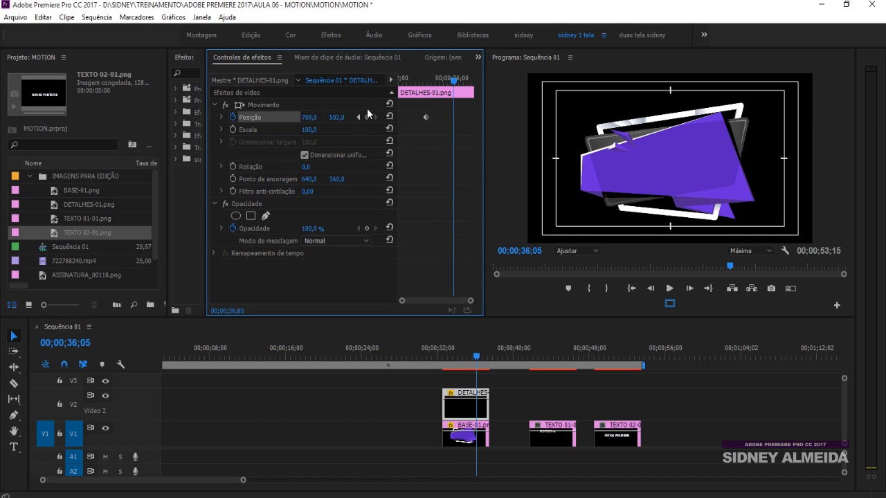
drag(337, 118, 298, 119)
drag(426, 117, 398, 118)
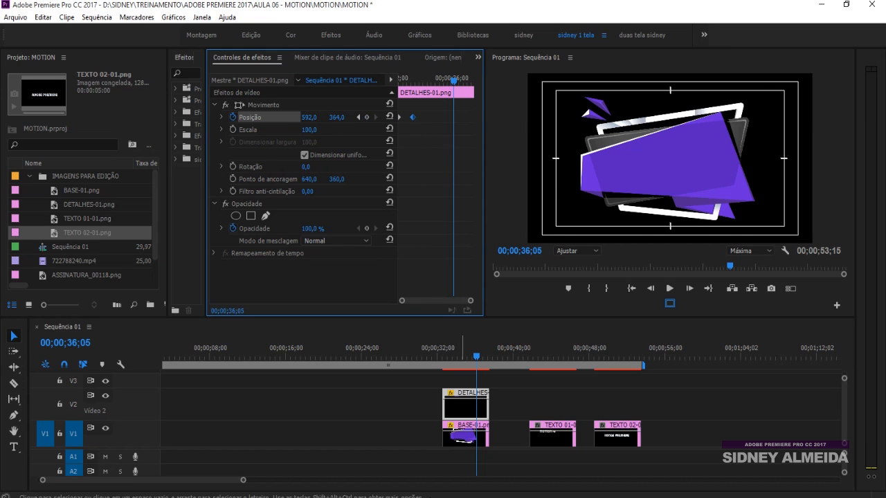
Step: Shift DETALHES-01.png to start at 00;00;32;29, add the default dissolve to both of its ends, and play the result
click(448, 355)
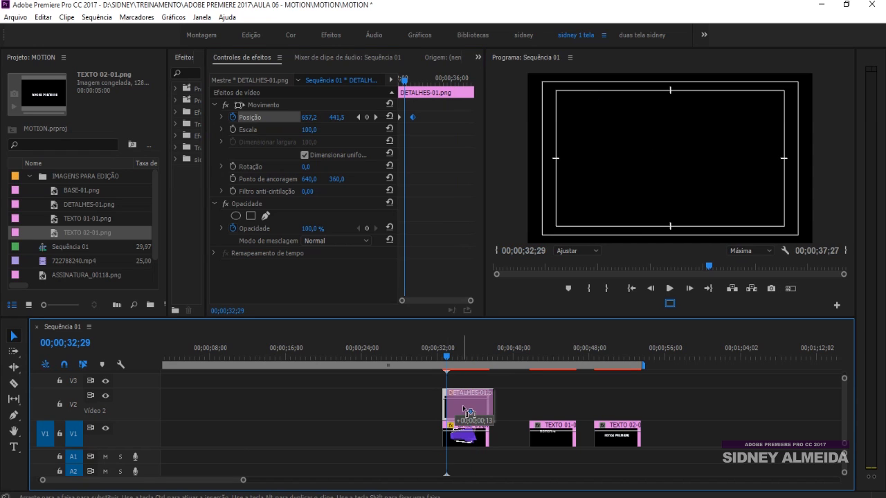
key(=)
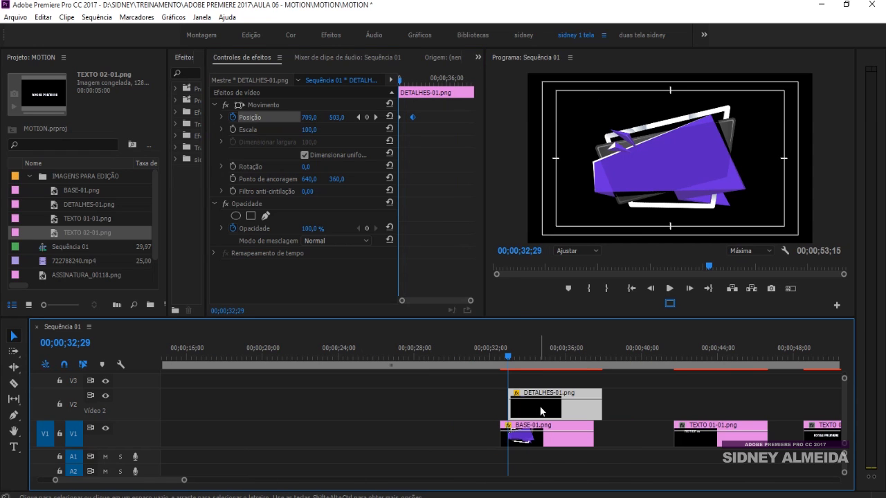
key(shift+d)
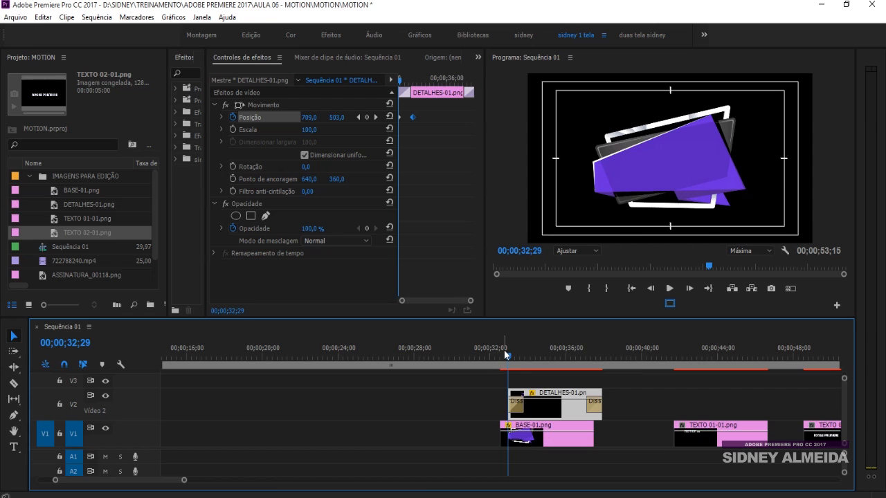
click(504, 350)
key(=)
key(space)
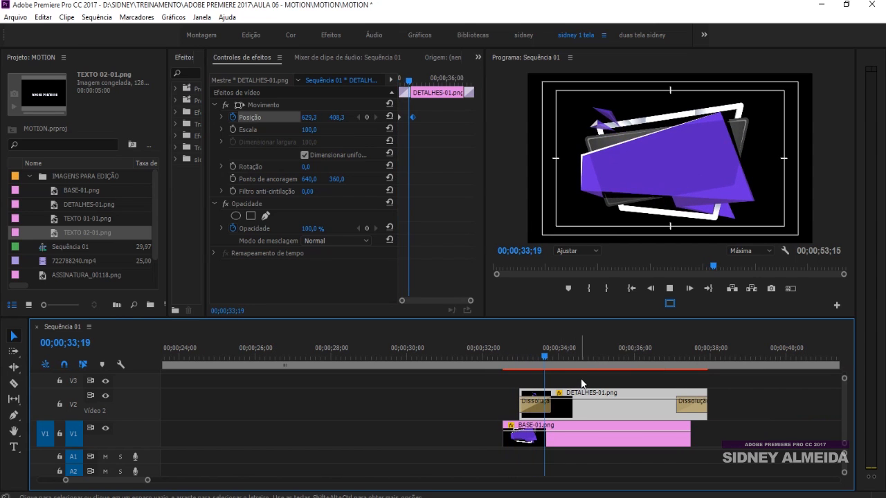
key(space)
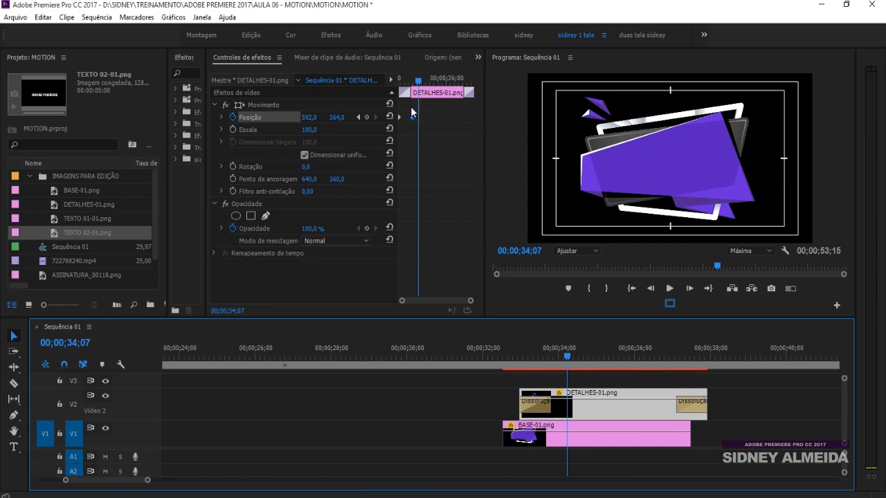
Step: Move the DETALHES-01.png clip's second Position keyframe earlier to 00;00;33;19 and play the animation from the start
drag(413, 117, 408, 117)
drag(417, 81, 385, 91)
key(space)
key(space)
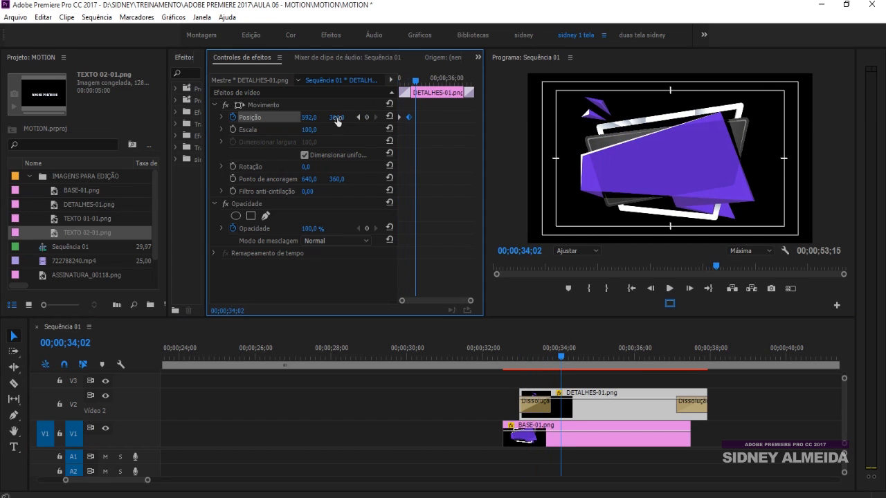
Step: Set the DETALHES-01.png clip's Position keyframe at 00;00;33;19 to 620, 404 and move the playhead to 00;00;34;10
click(359, 117)
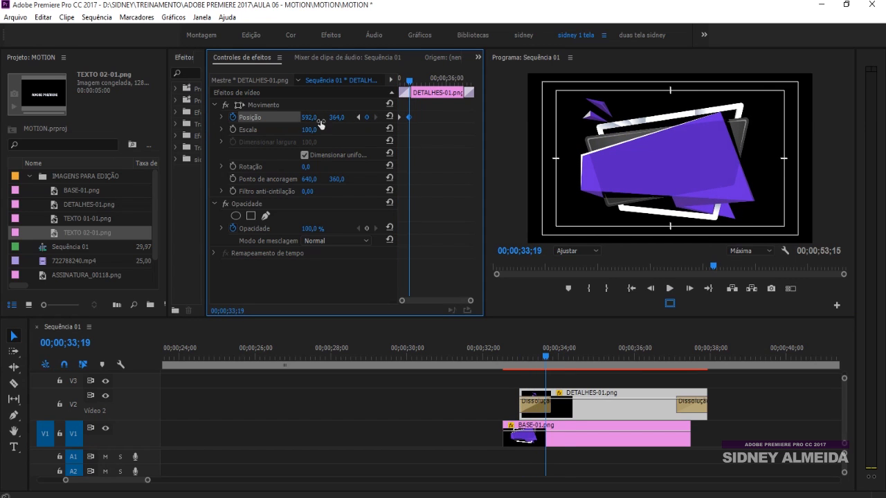
drag(309, 121, 347, 118)
drag(410, 83, 419, 81)
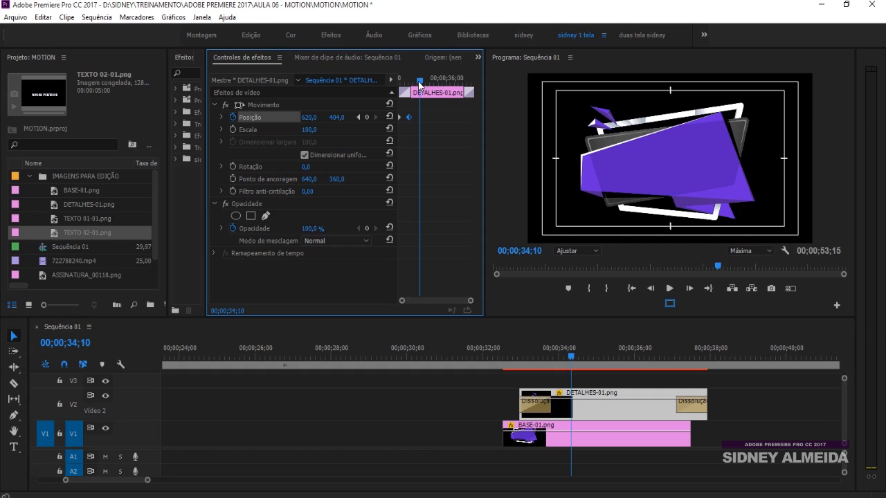
Step: Add DETALHES-01.png Position keyframes of 650, 430 at 00;00;34;10 and 637, 416 near 00;00;35;05, and play the result
click(309, 119)
drag(336, 119, 311, 119)
drag(419, 84, 433, 84)
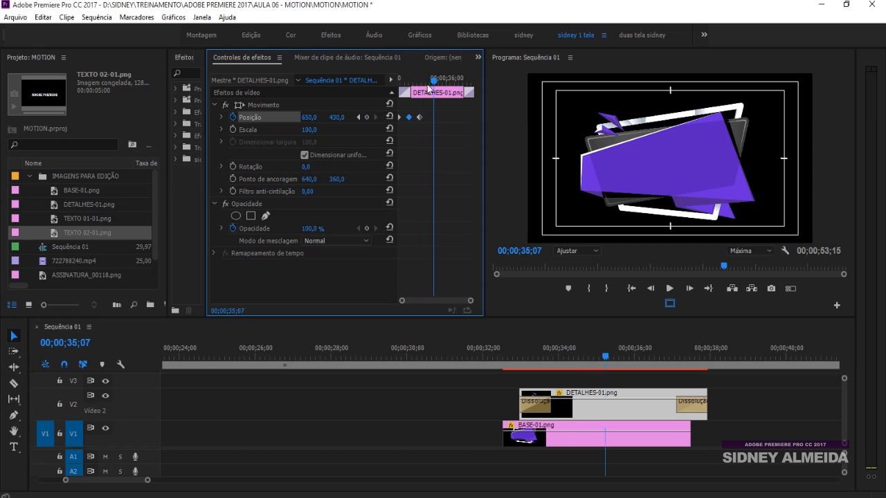
drag(336, 117, 302, 119)
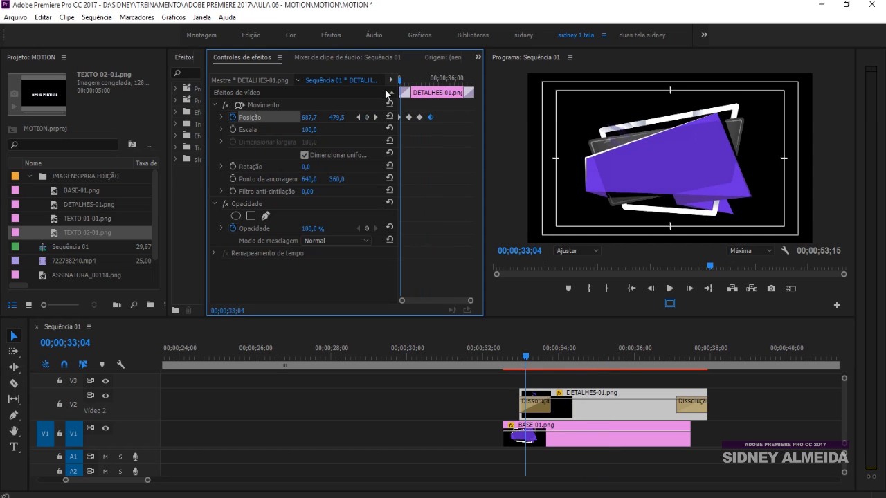
key(space)
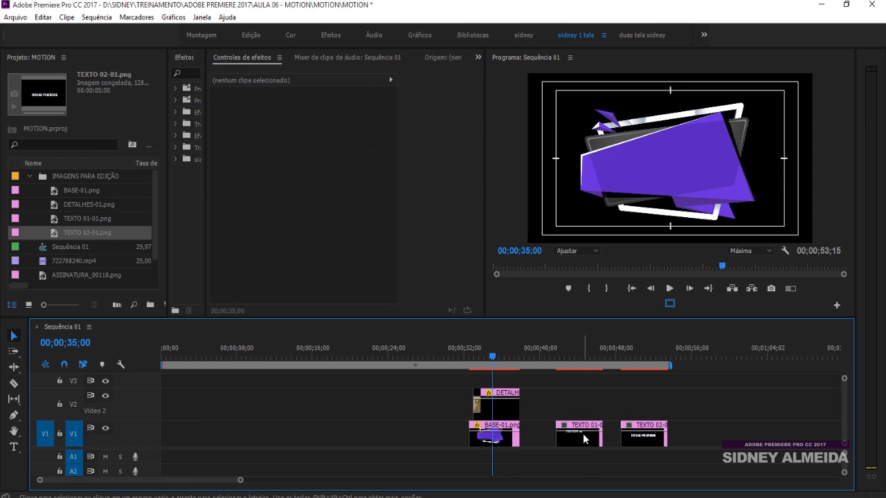
Step: Place the TEXTO 01-01.png clip on V3 above DETALHES-01.png and set its Position to 529, 406
drag(583, 433, 494, 380)
click(489, 350)
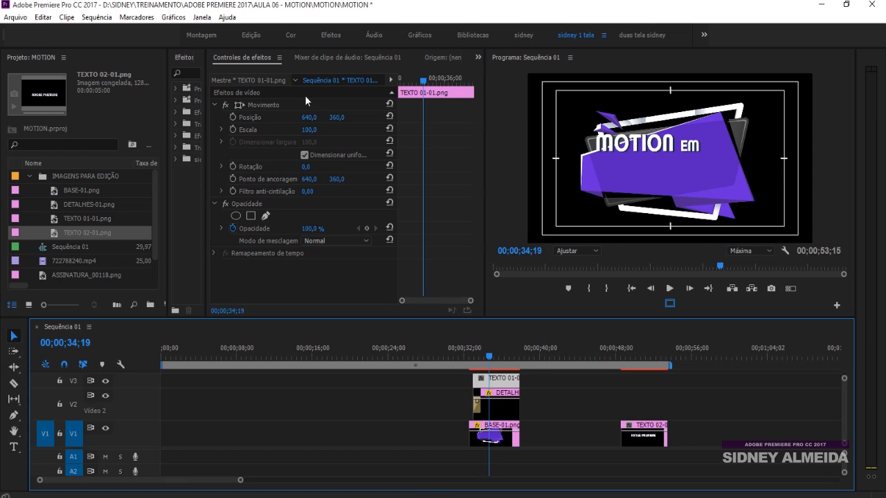
drag(339, 118, 353, 118)
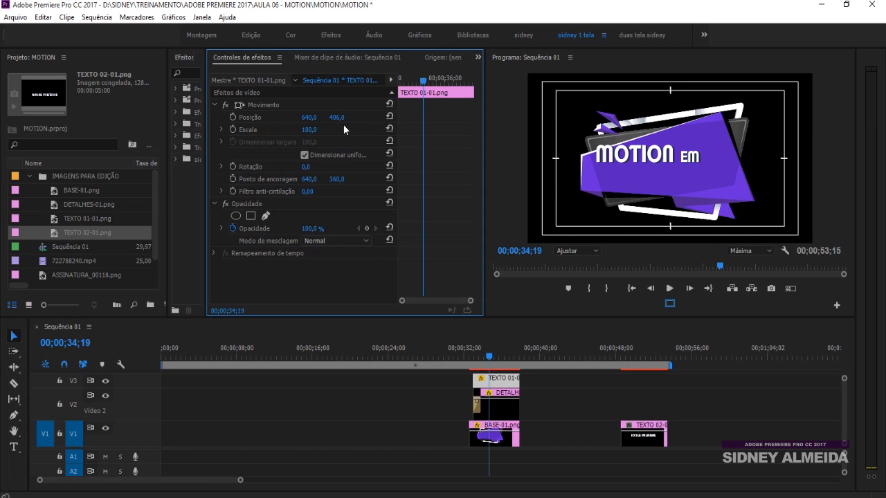
mouse_move(309, 118)
mouse_down()
mouse_move(291, 117)
mouse_move(309, 115)
mouse_up()
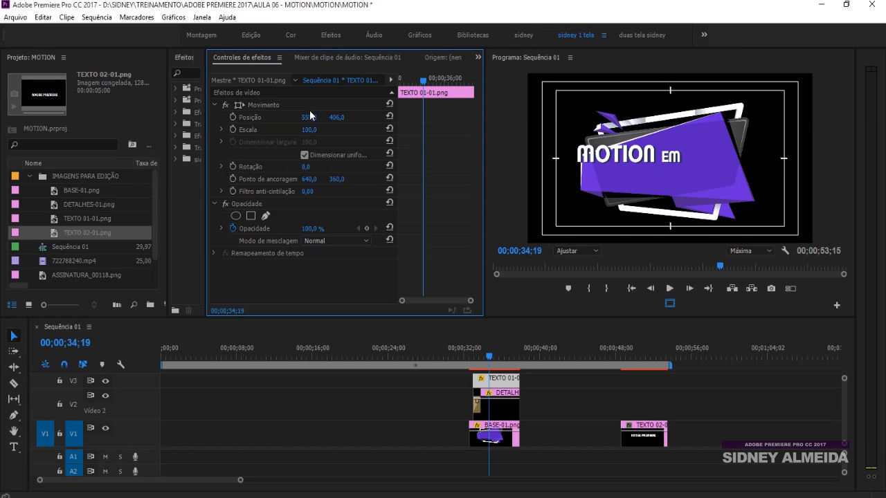
drag(310, 118, 291, 118)
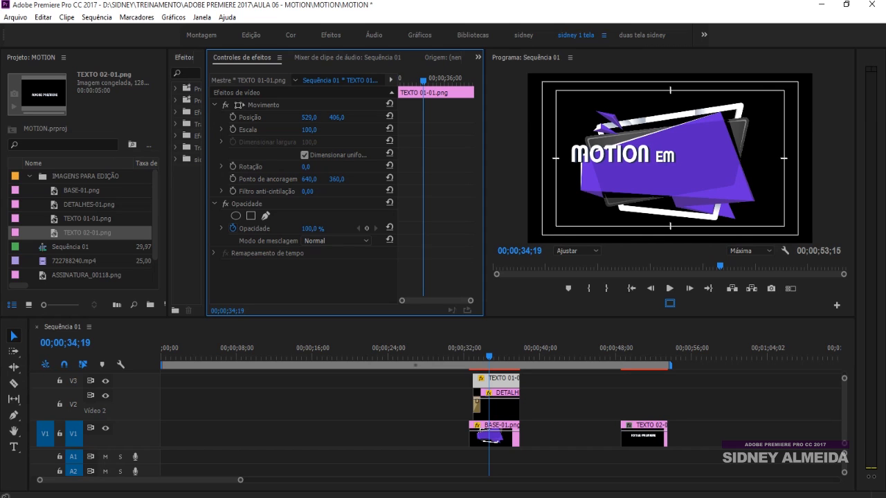
Step: Keyframe TEXTO 01-01.png's Position at 529, 406 at 00;00;34;19 and 705, 406 at 00;00;36;10, and preview the movement
click(233, 118)
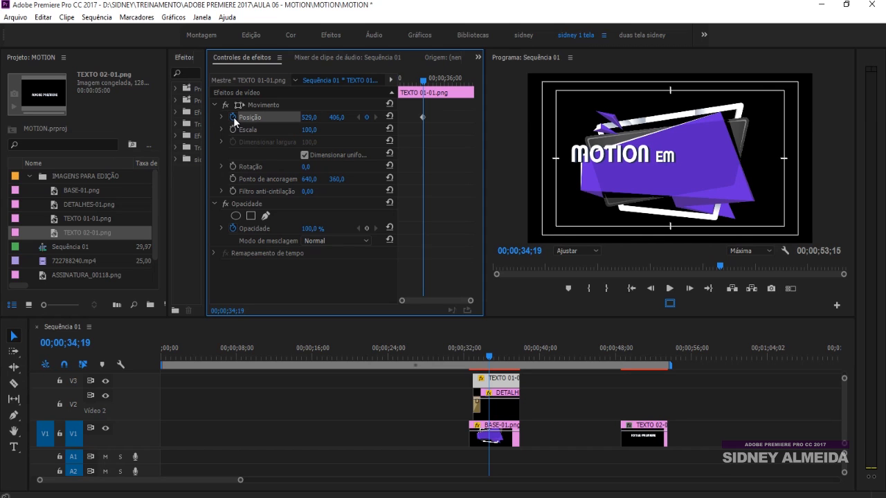
drag(421, 83, 447, 71)
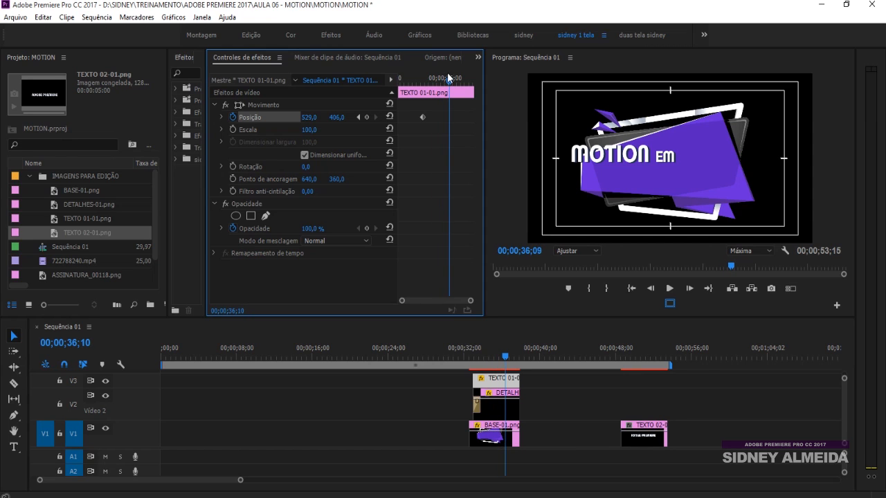
drag(302, 119, 347, 119)
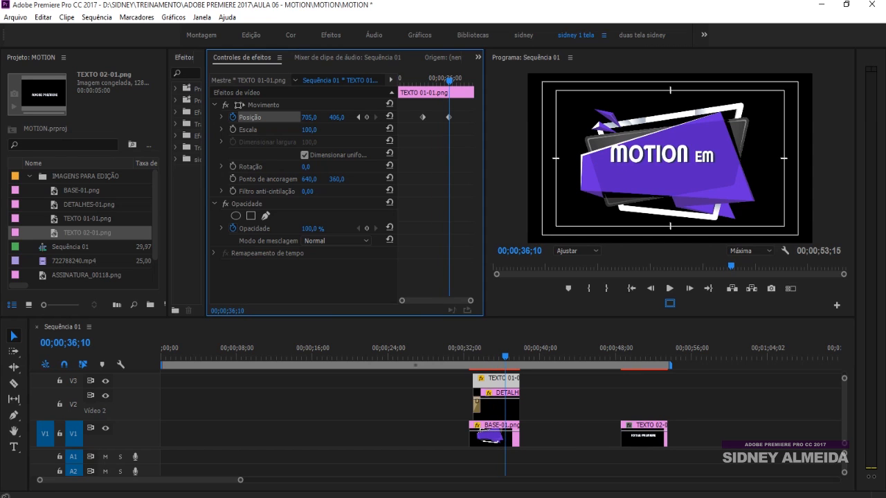
click(416, 81)
key(space)
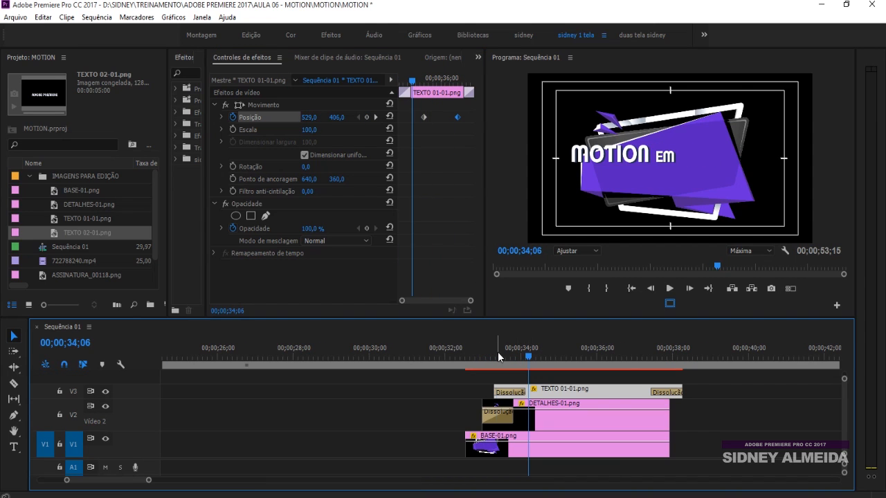
click(499, 352)
key(space)
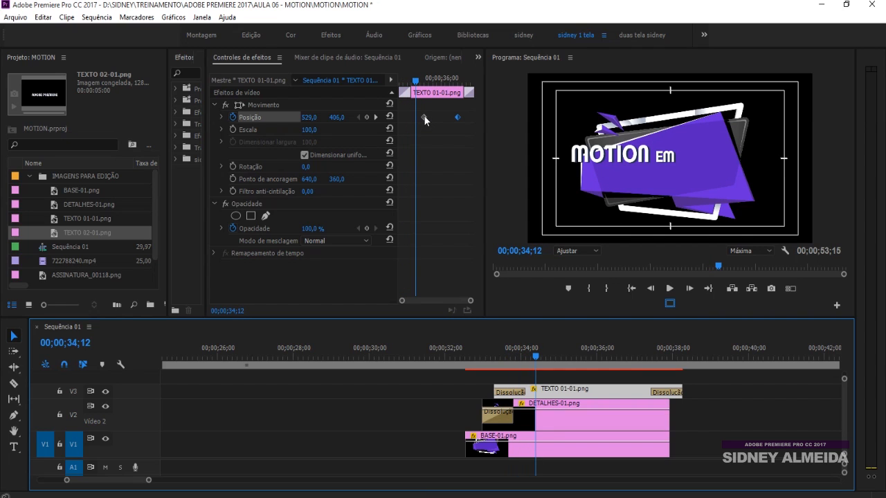
Step: Move the TEXTO 01-01.png clip's first Position keyframe to the clip's start and play the animation from 00;00;33;06
drag(423, 116, 399, 117)
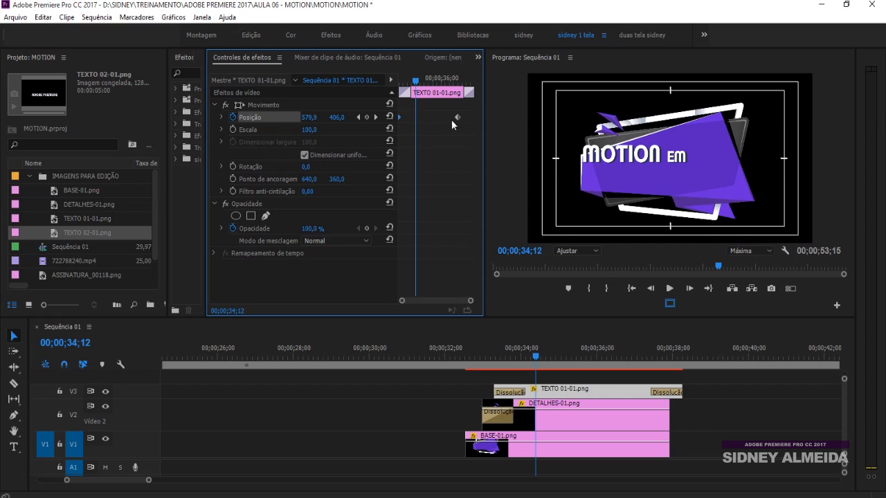
click(491, 357)
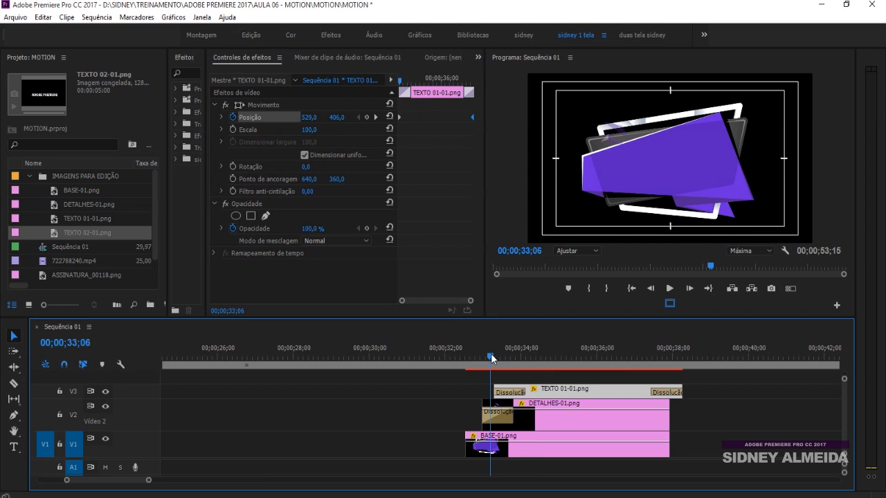
key(space)
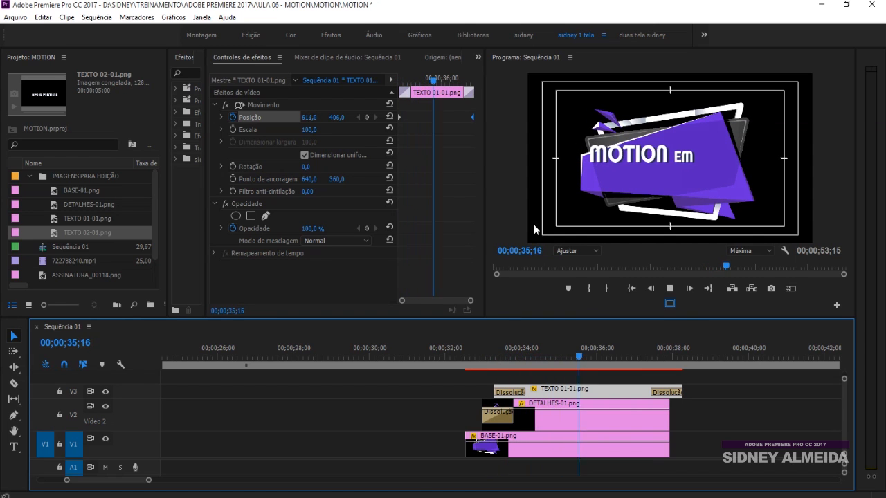
key(space)
Step: Place the TEXTO 02-01.png clip on V4 above TEXTO 01-01.png and add the default dissolve to both of its ends
key(minus)
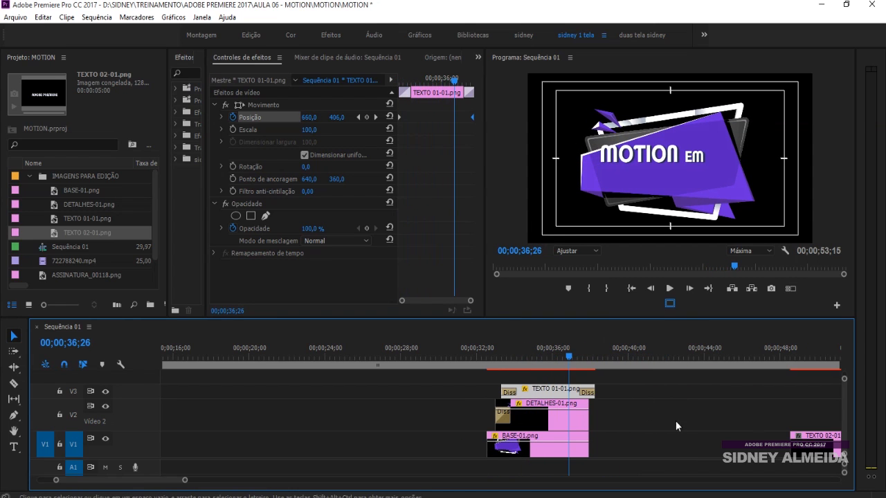
drag(824, 453, 547, 380)
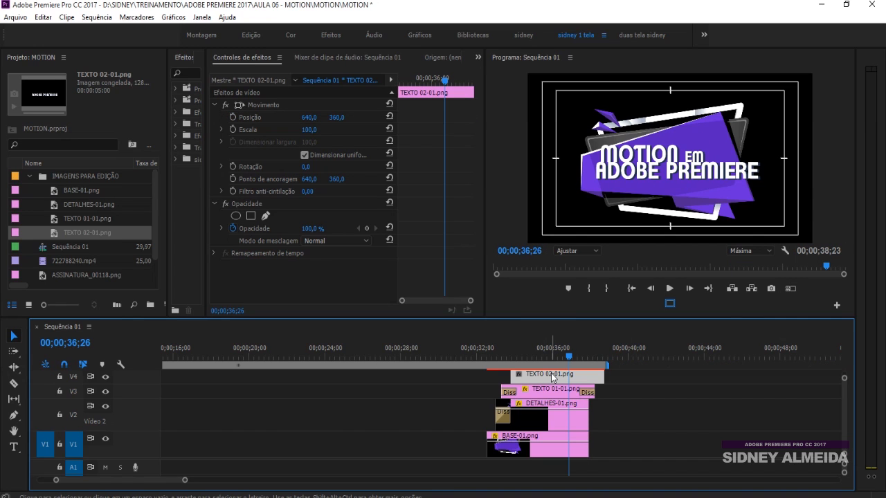
key(ctrl+d)
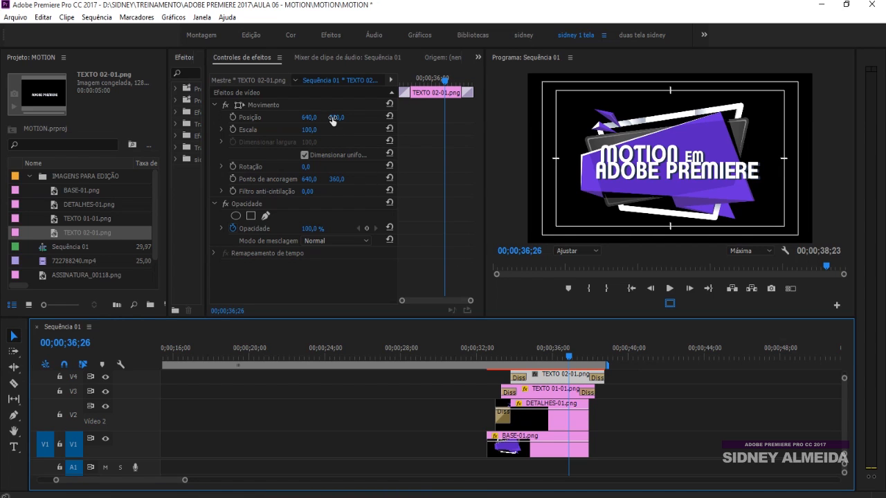
Step: Keyframe TEXTO 02-01.png's Position at 729, 388 at 00;00;35;10 and add a keyframe at 00;00;37;08 with the text shifted left
mouse_move(335, 119)
mouse_down()
mouse_move(359, 119)
mouse_move(320, 117)
mouse_up()
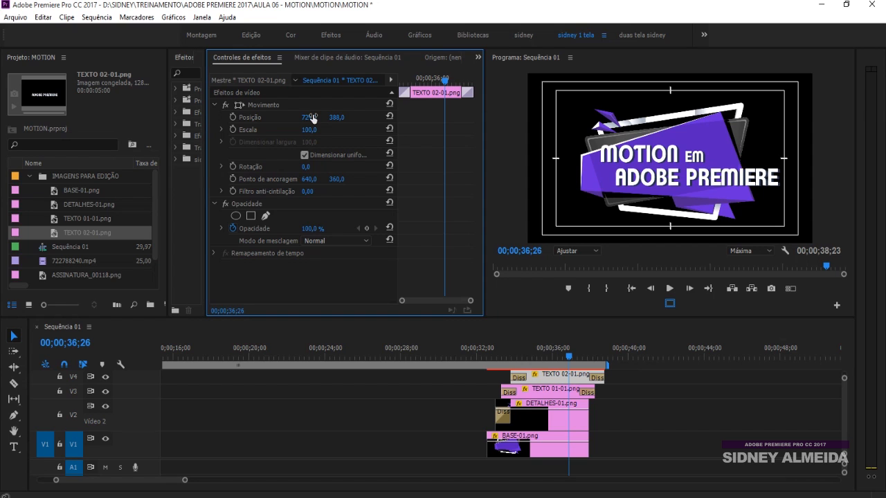
drag(436, 85, 425, 88)
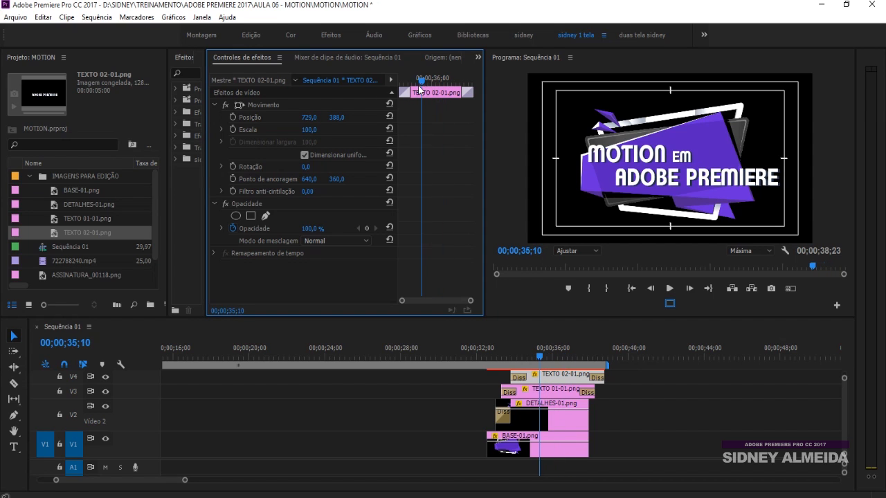
click(233, 117)
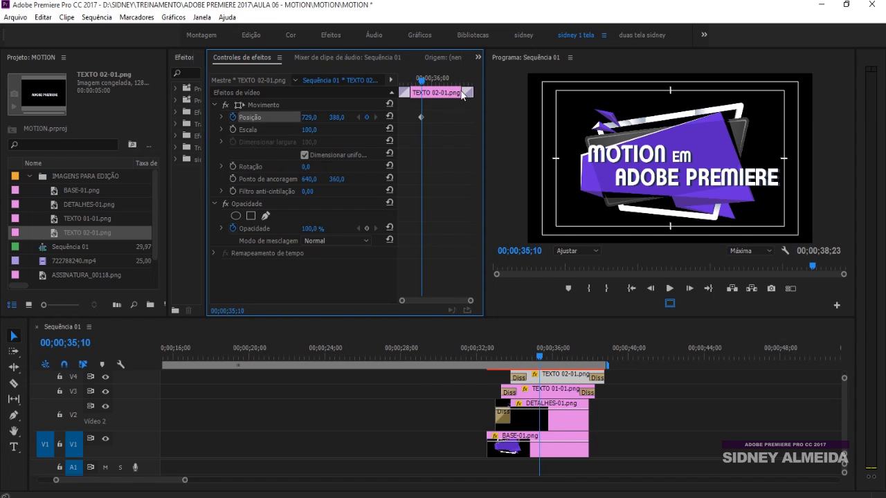
drag(425, 82, 450, 82)
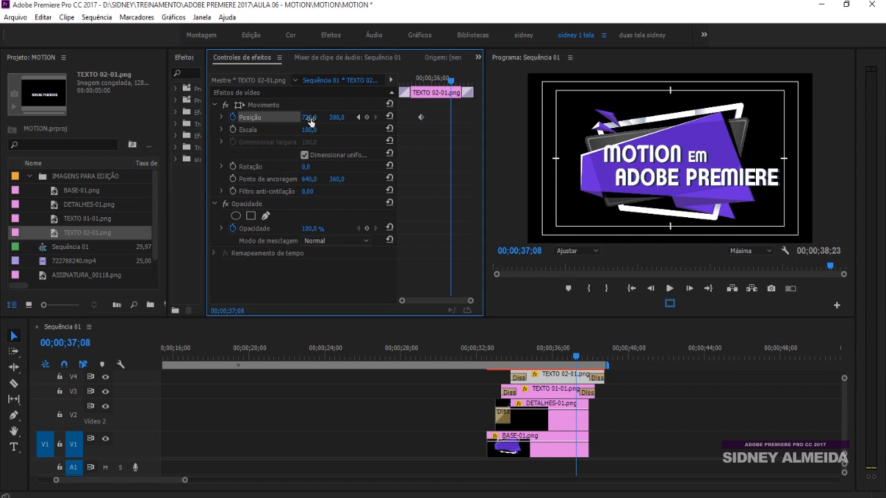
drag(308, 117, 215, 117)
Step: Move the TEXTO 02-01.png clip's Position keyframe toward the clip's end and play the complete title animation
drag(420, 117, 485, 119)
click(500, 358)
key(space)
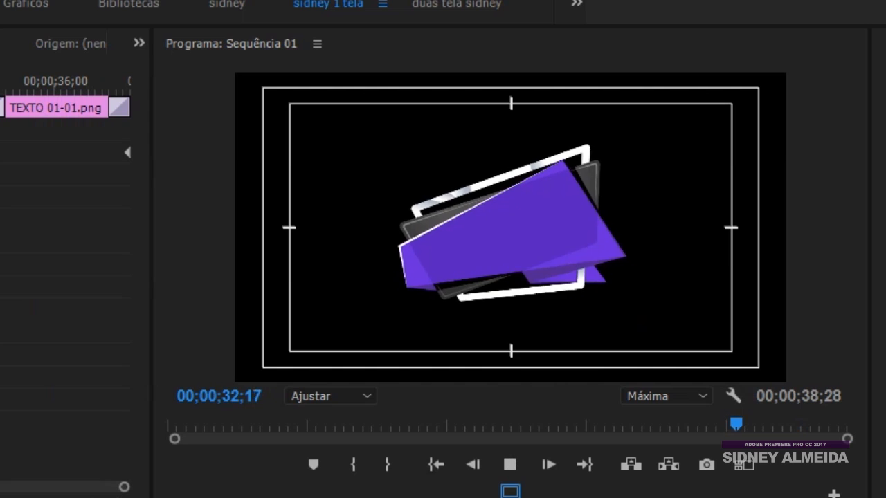